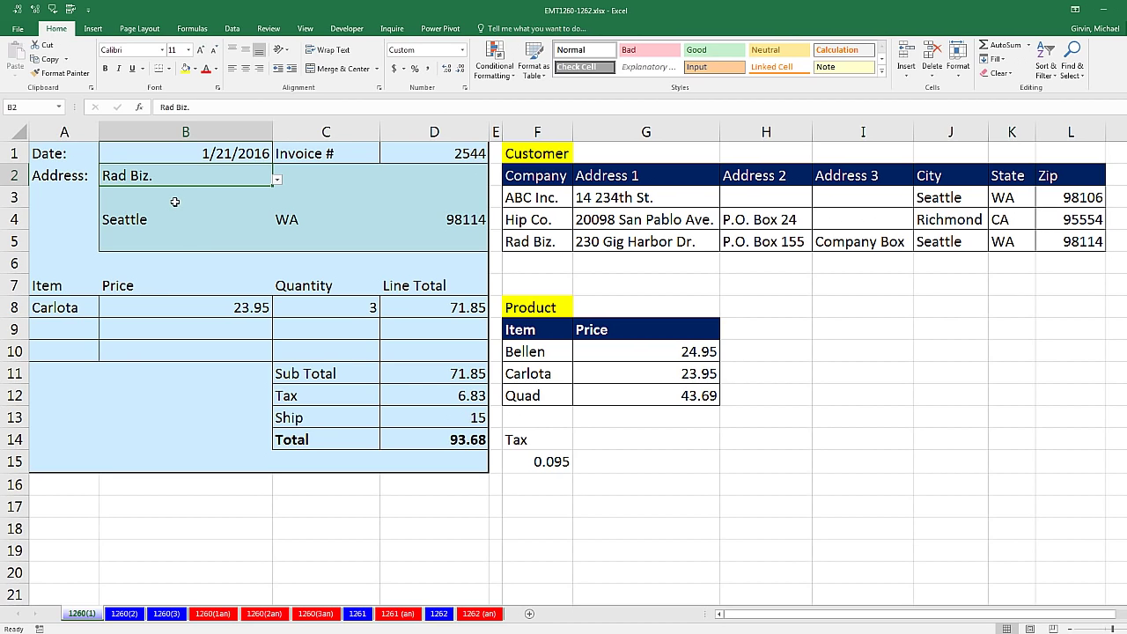
# Step: Review the empty invoice address cells and the Rad Biz. and ABC Inc. address entries in the customer table
pyautogui.click(175, 202)
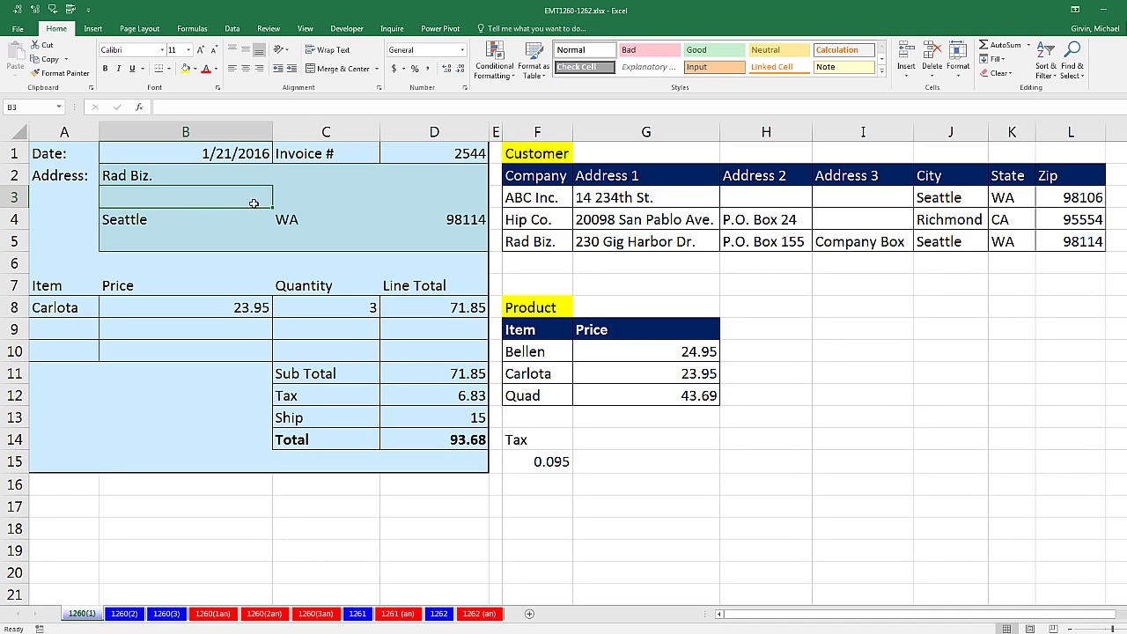
pyautogui.click(303, 195)
pyautogui.click(443, 195)
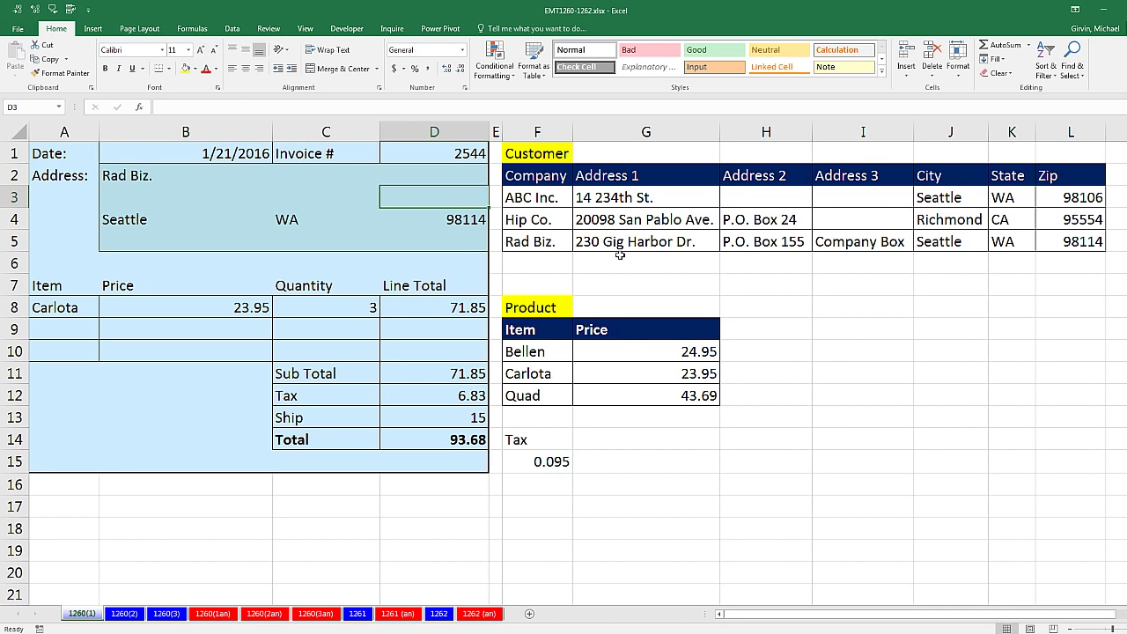
pyautogui.click(642, 240)
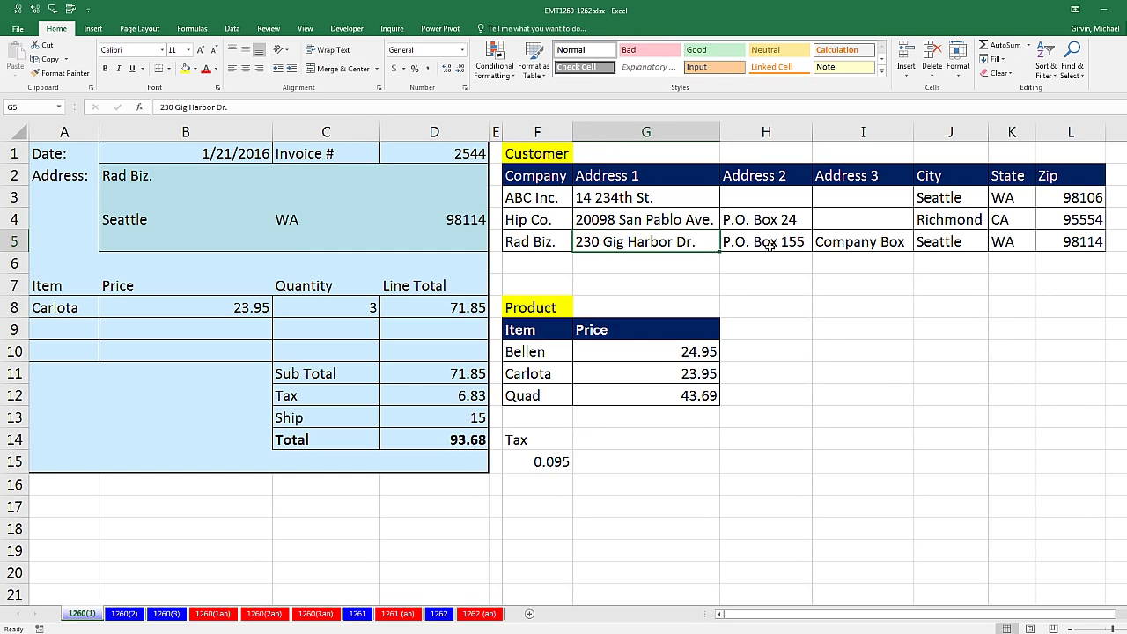
pyautogui.click(769, 245)
pyautogui.click(869, 248)
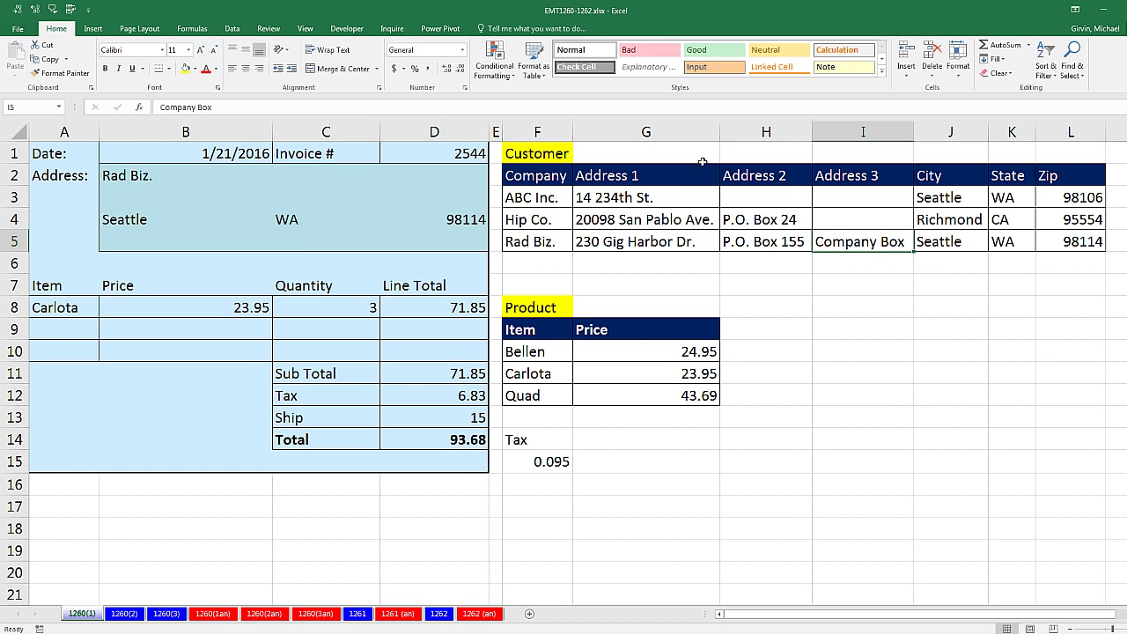
pyautogui.click(763, 203)
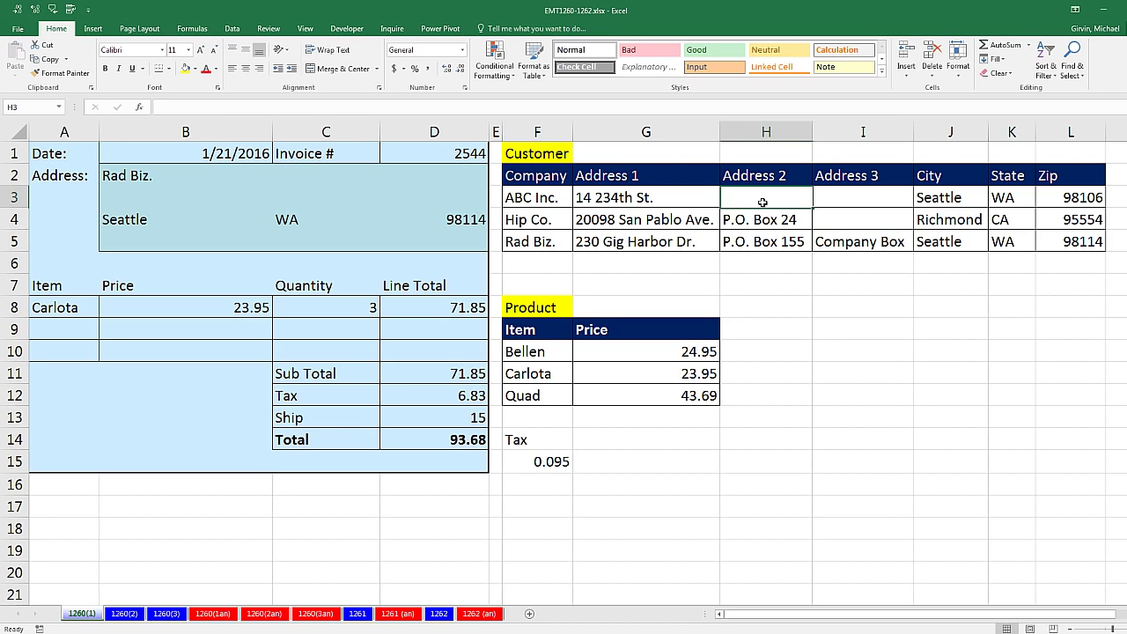
pyautogui.click(832, 203)
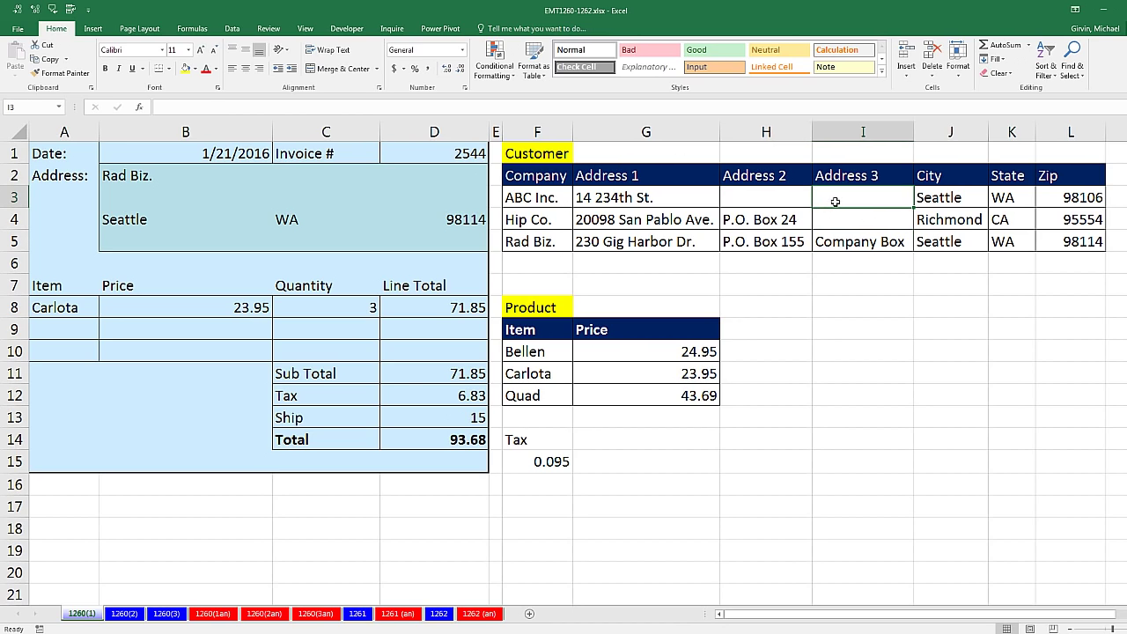
# Step: In B3, begin =VLOOKUP($B$2,$F$3:$L$5, with the B2 lookup value and customer table locked
pyautogui.click(155, 198)
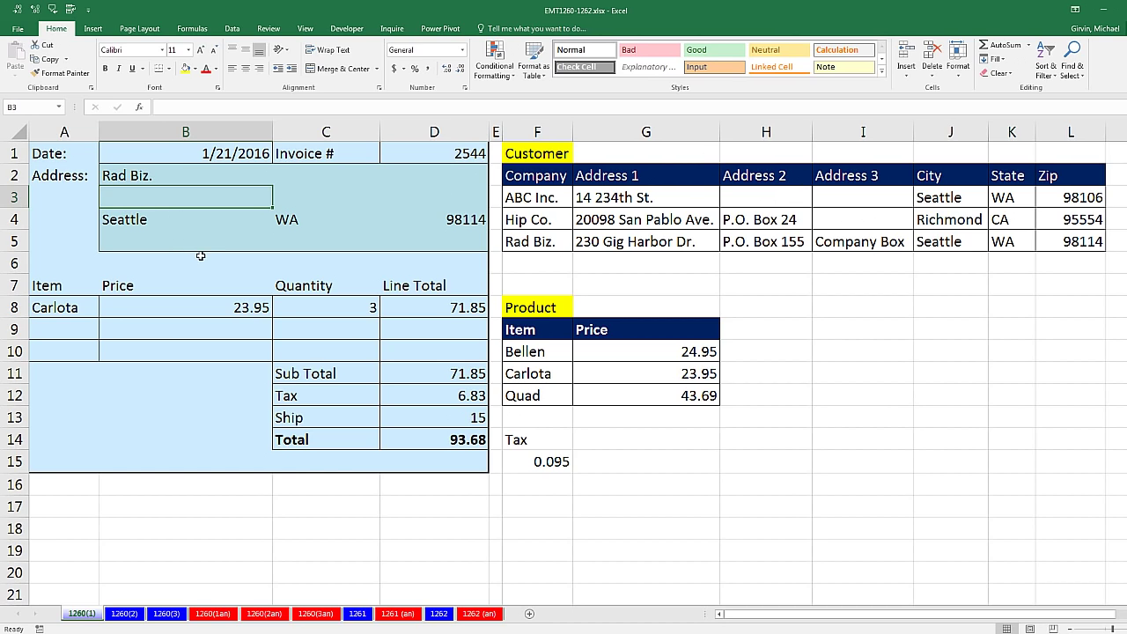
pyautogui.write('=vl')
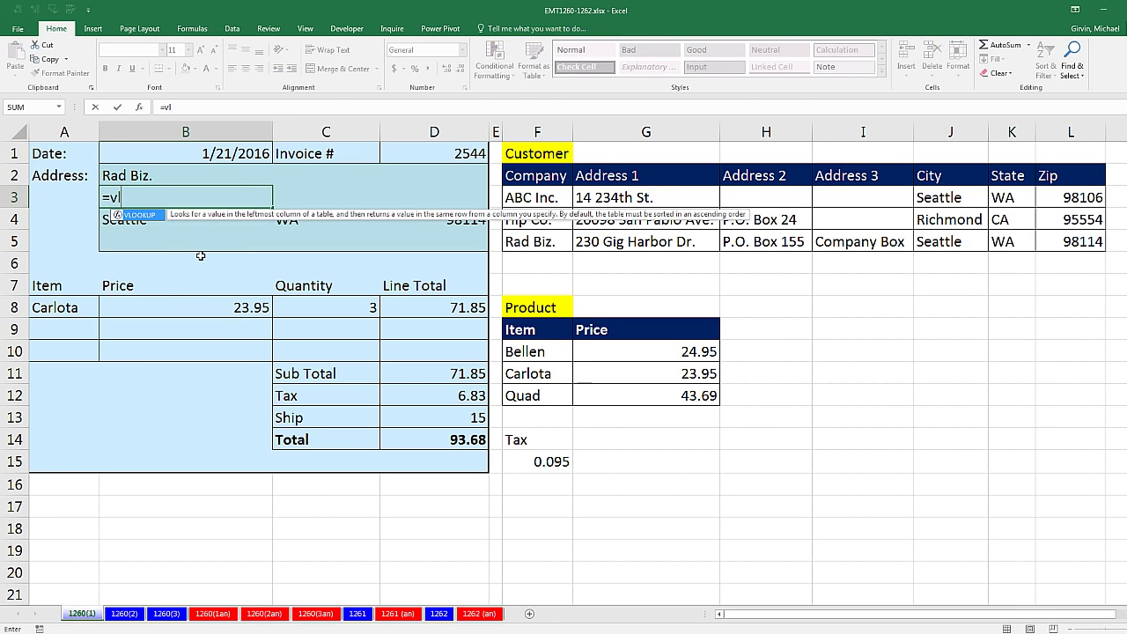
pyautogui.press('Tab')
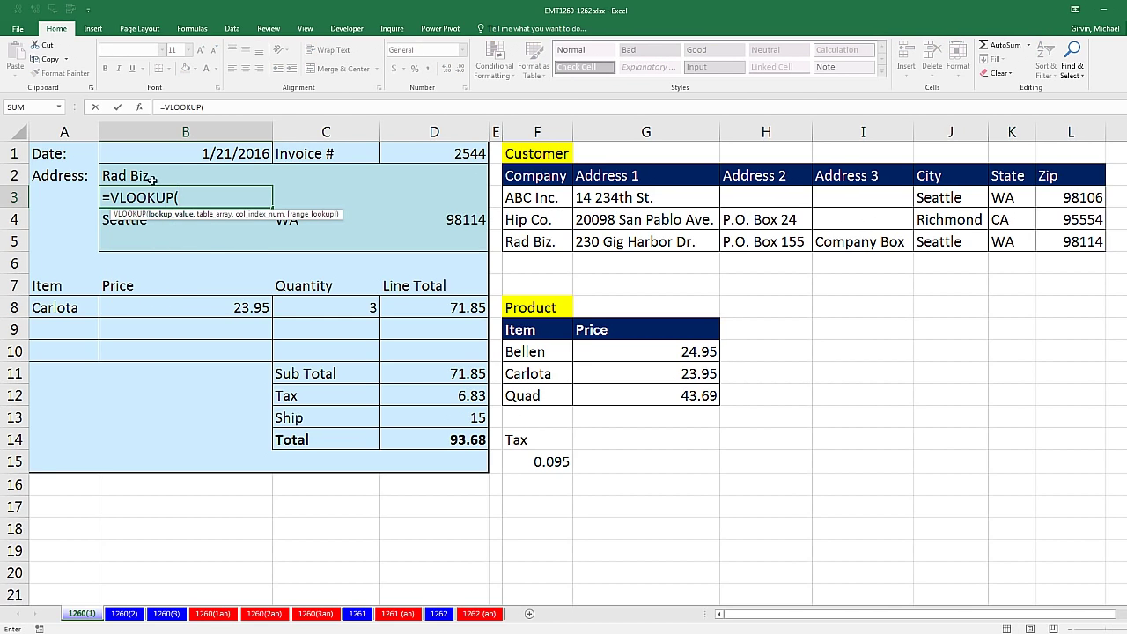
pyautogui.click(139, 176)
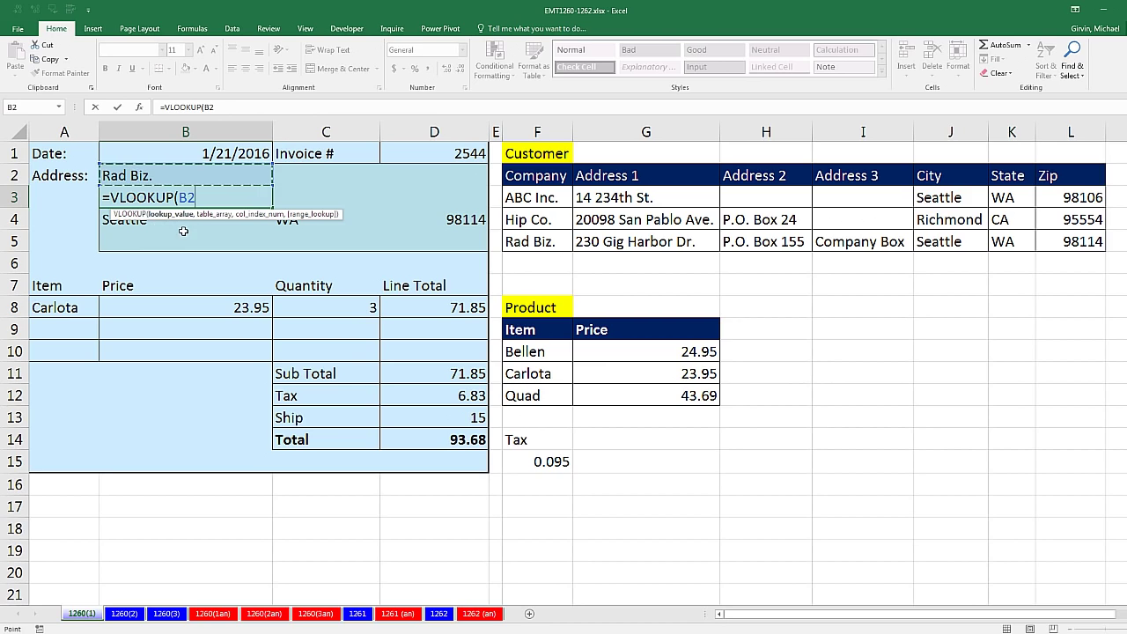
pyautogui.press('F4')
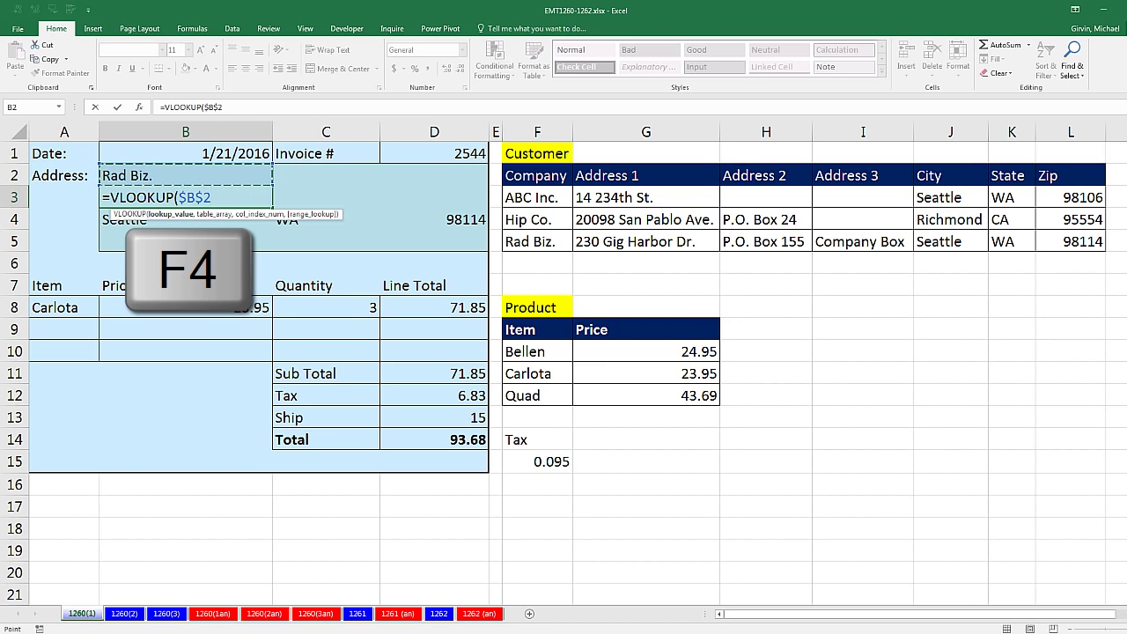
pyautogui.write(',')
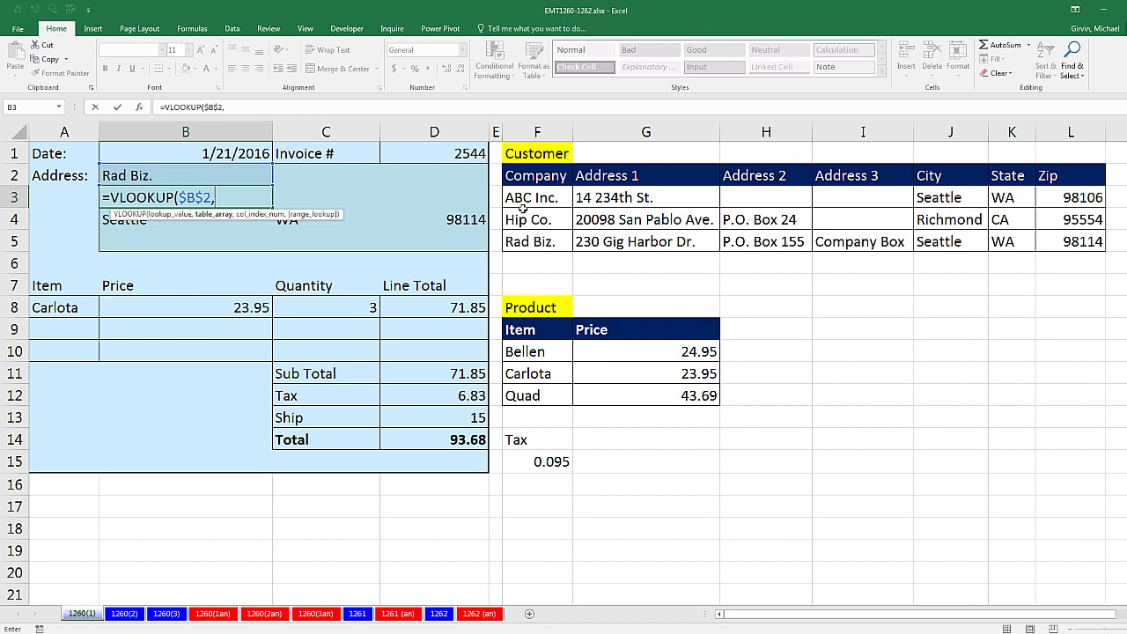
pyautogui.moveTo(528, 199); pyautogui.dragTo(1061, 238)
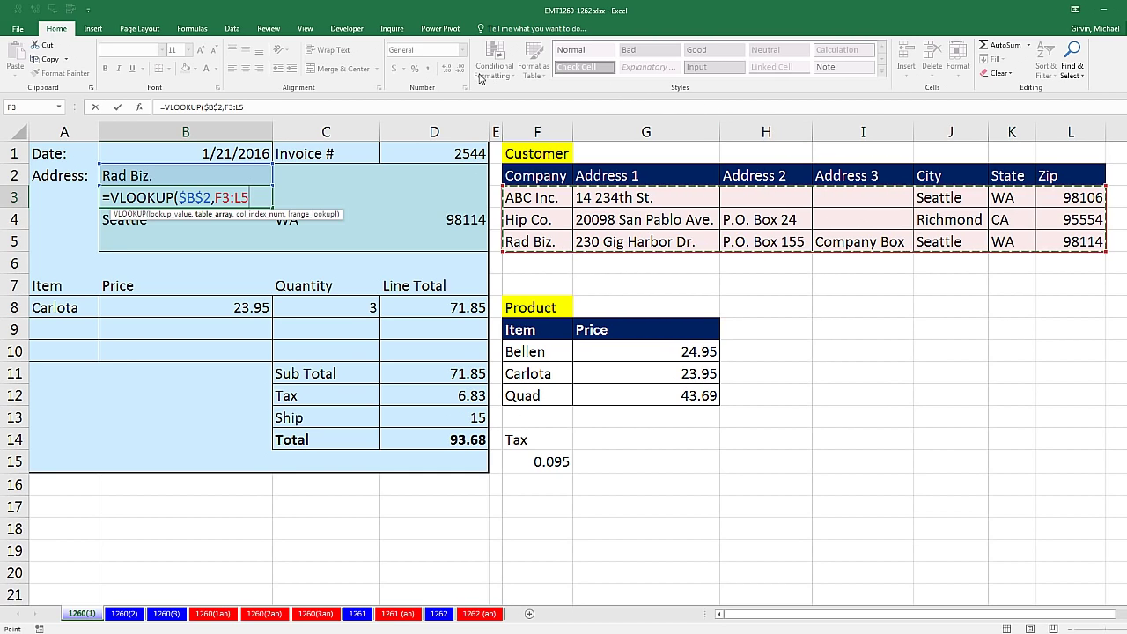
pyautogui.press('F4')
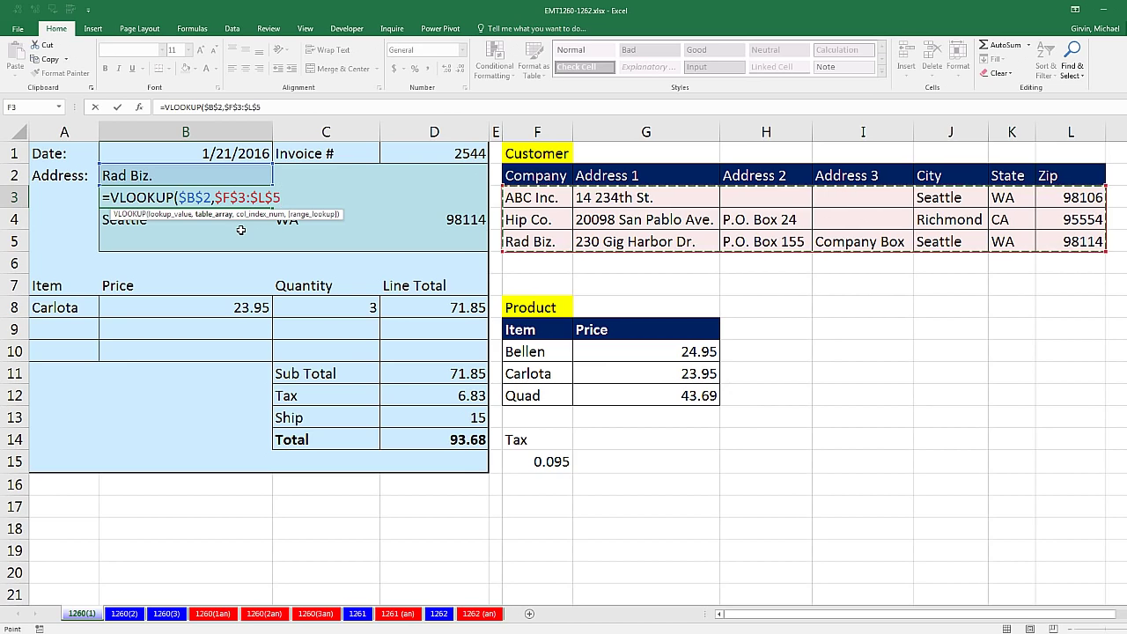
pyautogui.write(',')
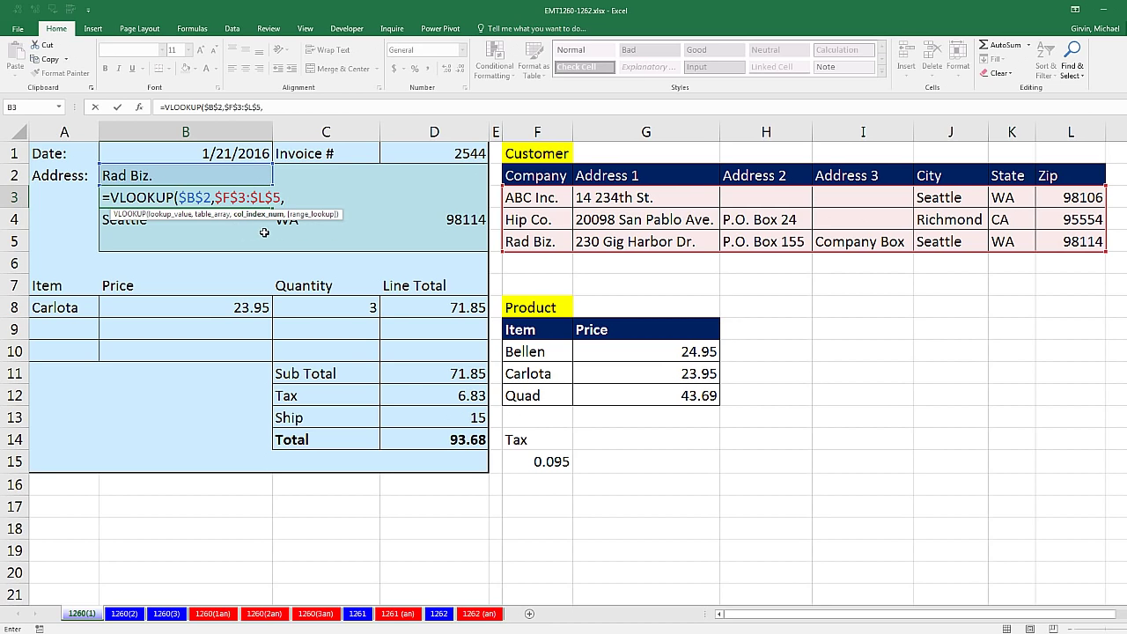
pyautogui.write('columns')
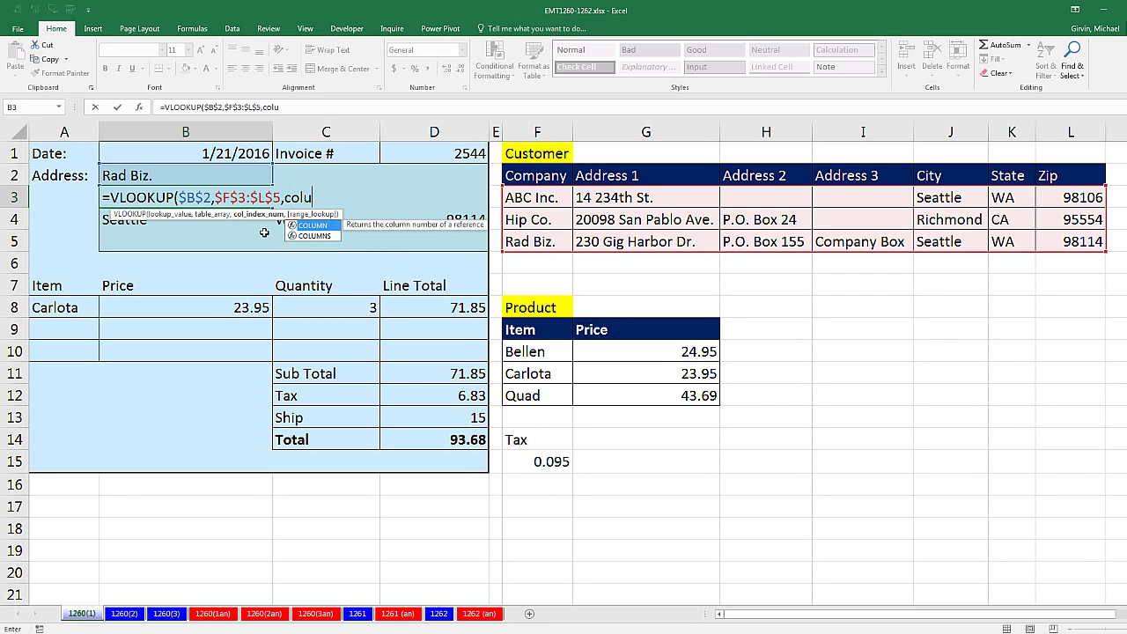
pyautogui.press('Tab')
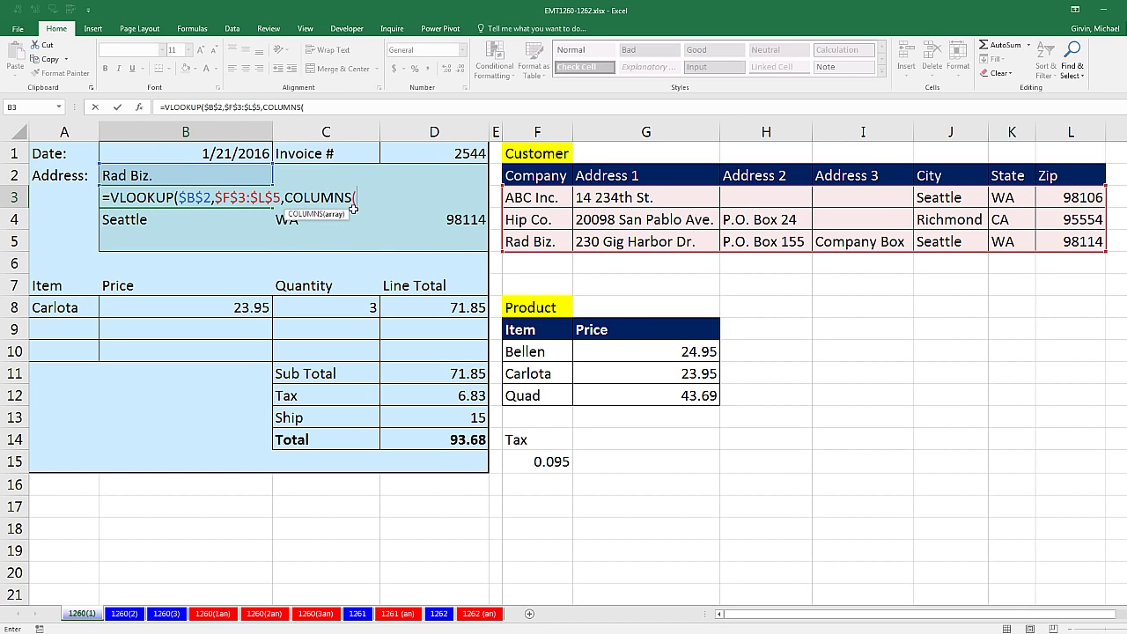
pyautogui.write('$B3:B3')
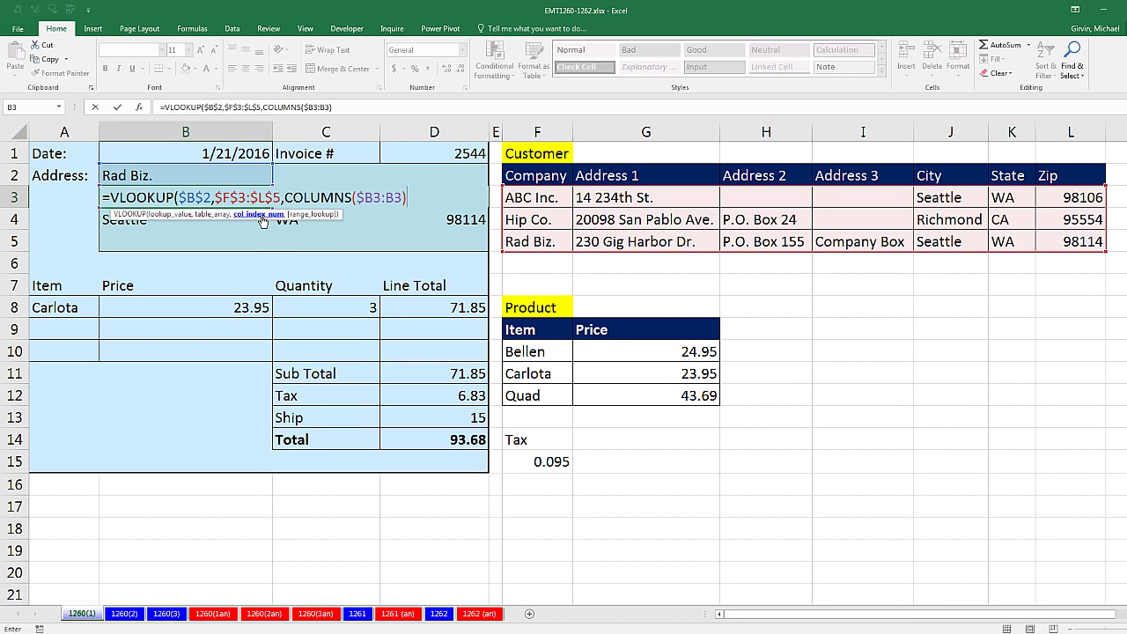
pyautogui.click(260, 216)
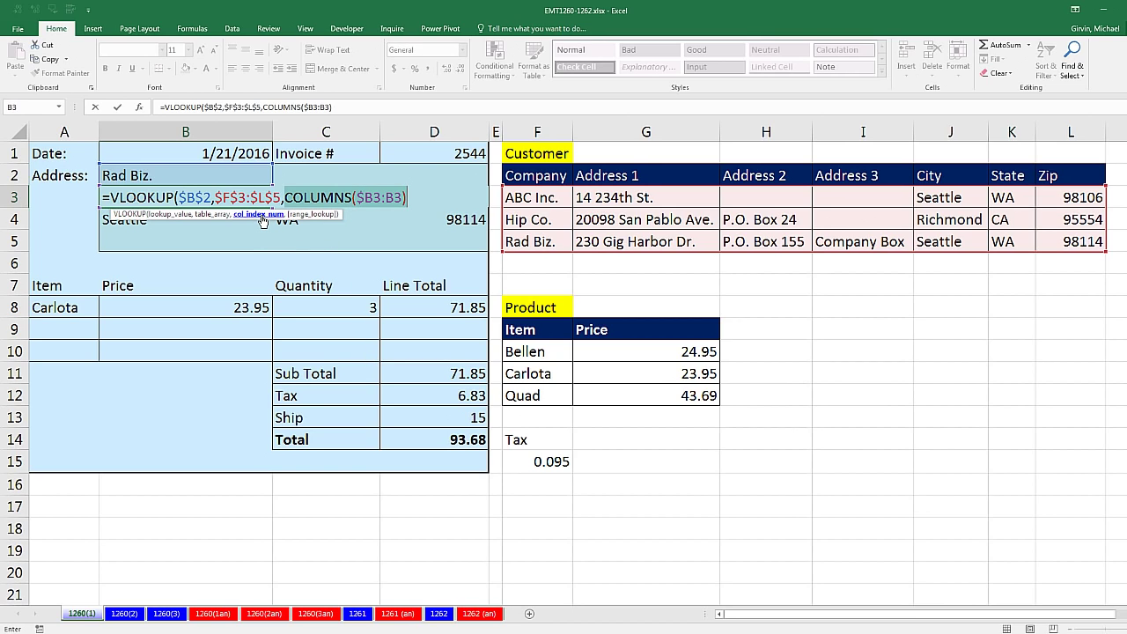
pyautogui.click(413, 200)
pyautogui.write('+1')
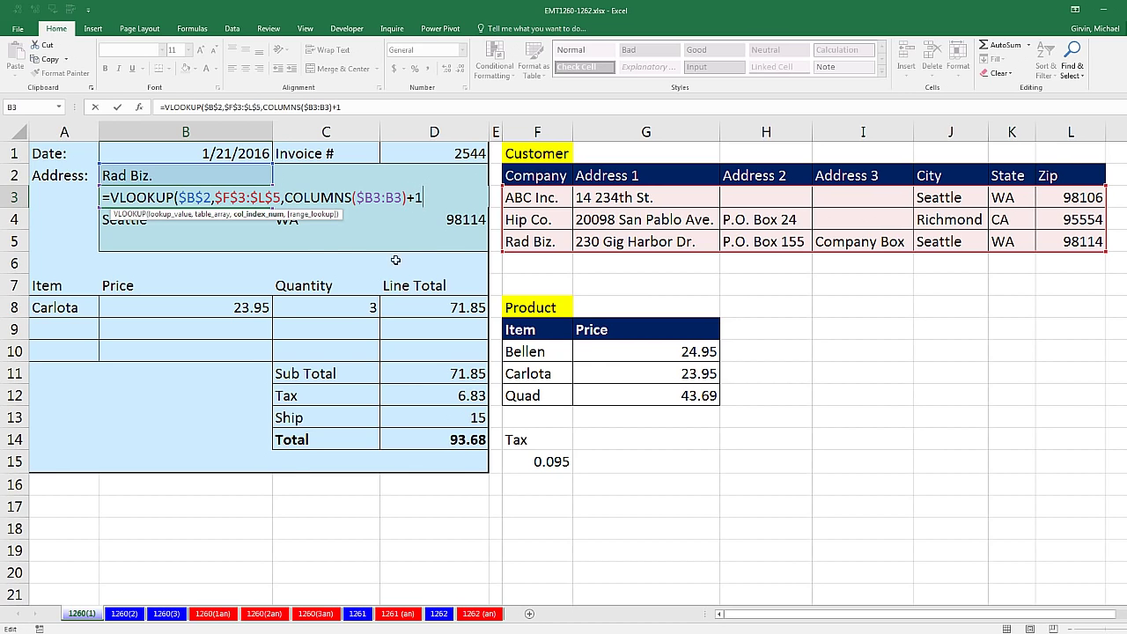
pyautogui.click(267, 214)
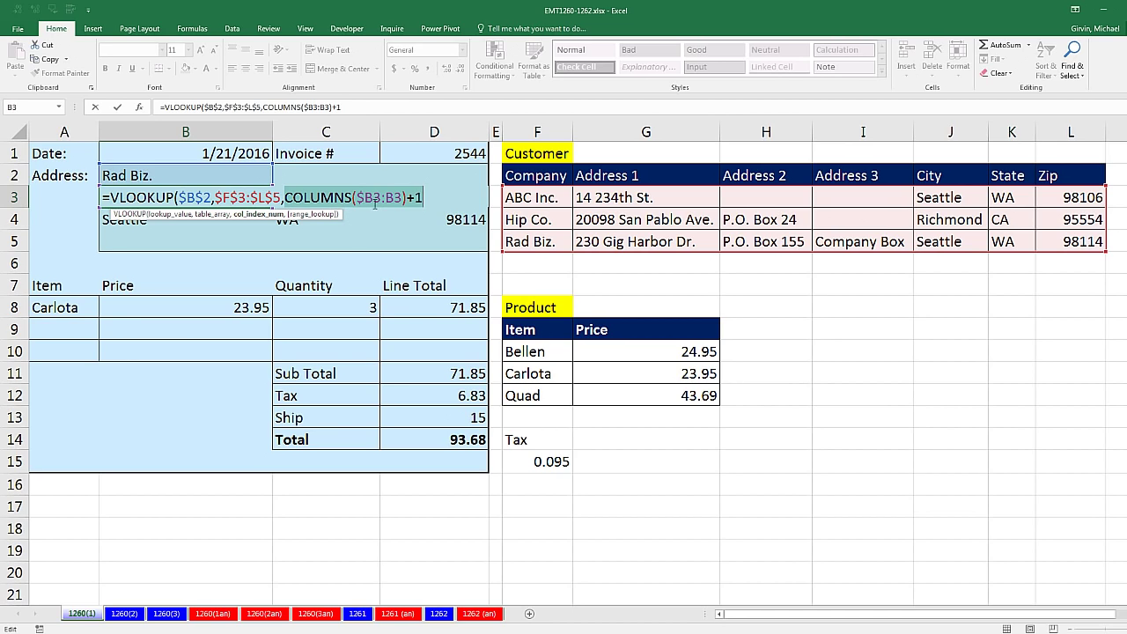
pyautogui.click(432, 202)
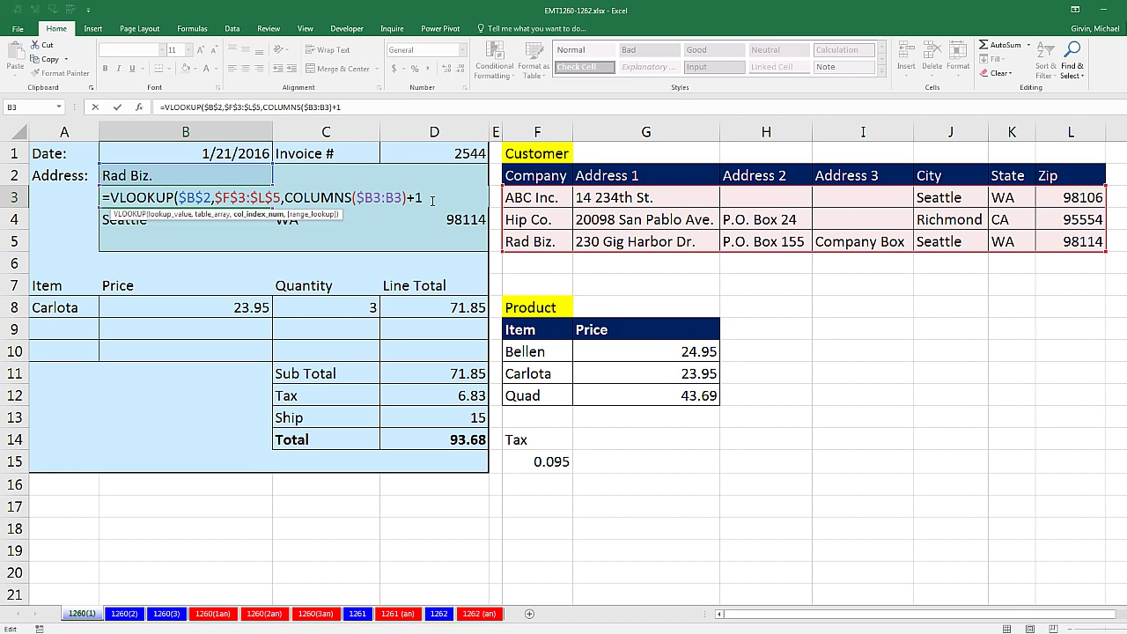
pyautogui.write(',')
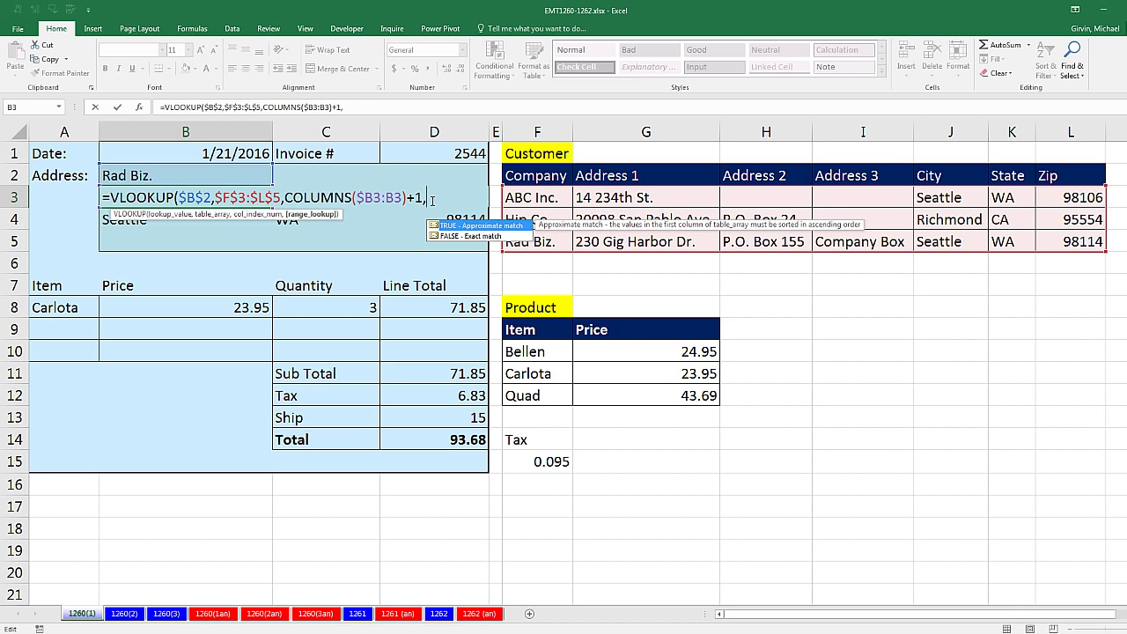
pyautogui.write('0)')
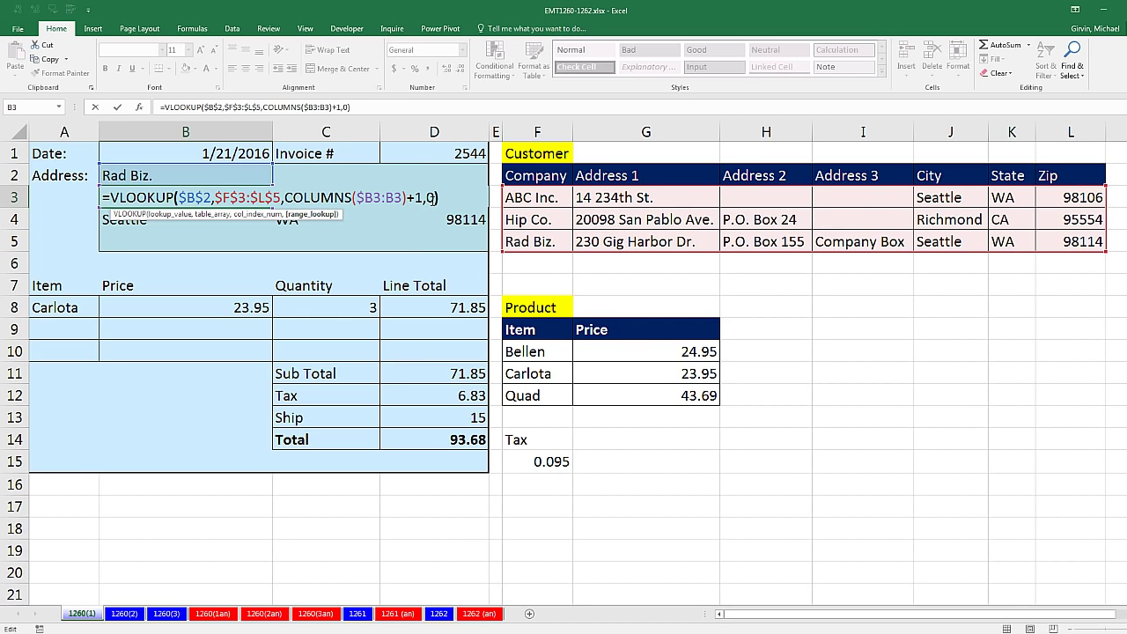
pyautogui.hotkey('ctrl', 'Return')
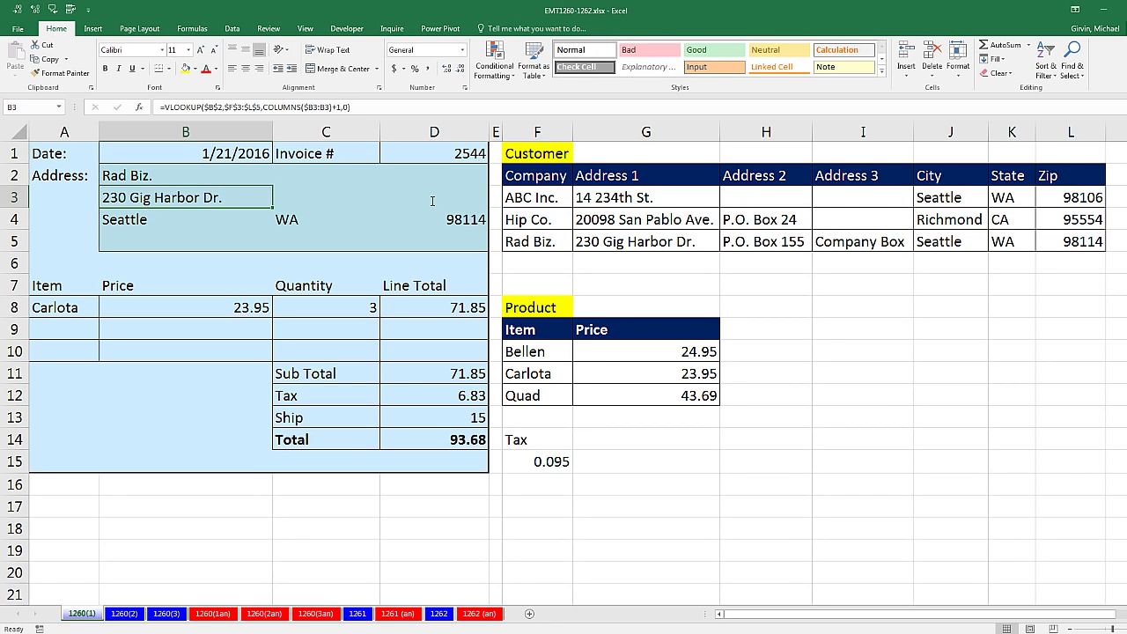
# Step: Fill B3's formula across to D3 without formatting, showing P.O. Box 155 and Company Box
pyautogui.moveTo(272, 208); pyautogui.dragTo(478, 216)
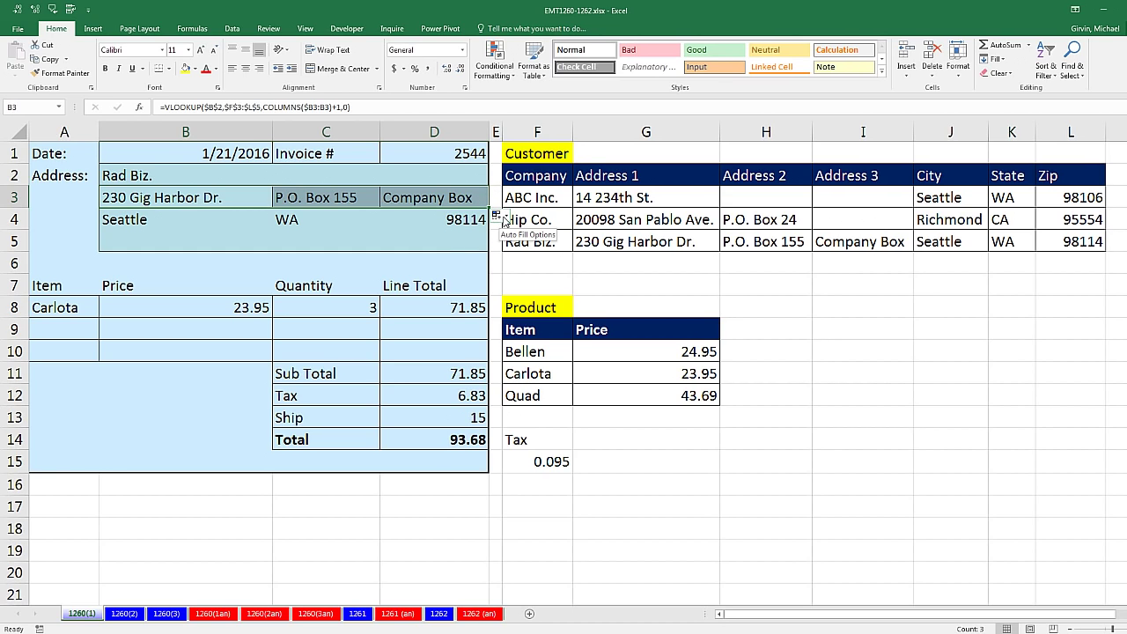
pyautogui.click(497, 216)
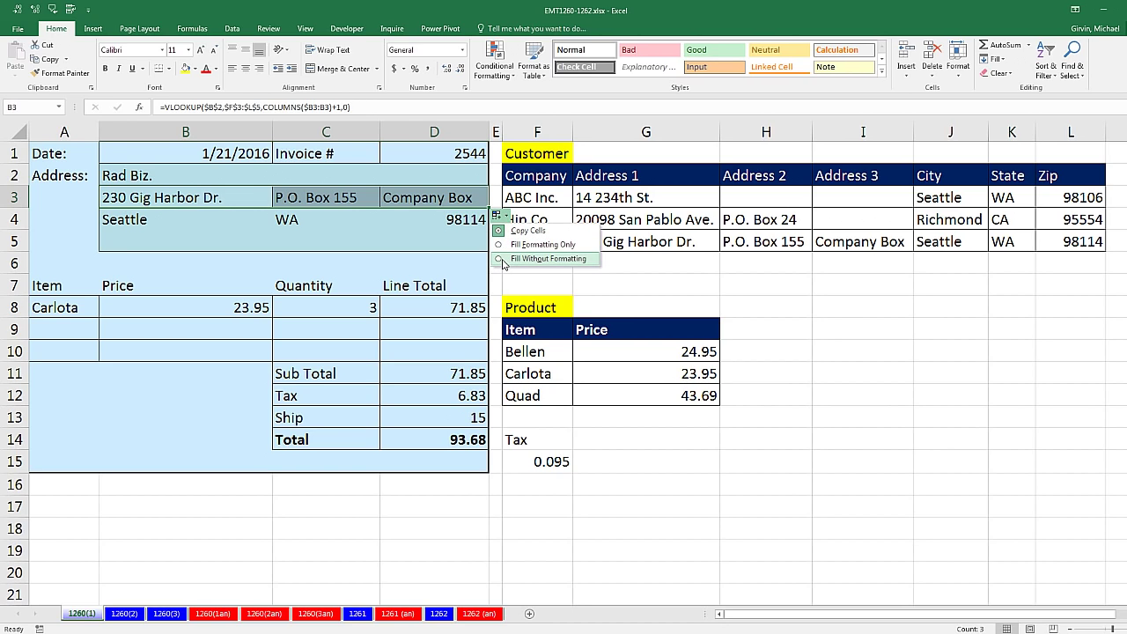
pyautogui.click(503, 259)
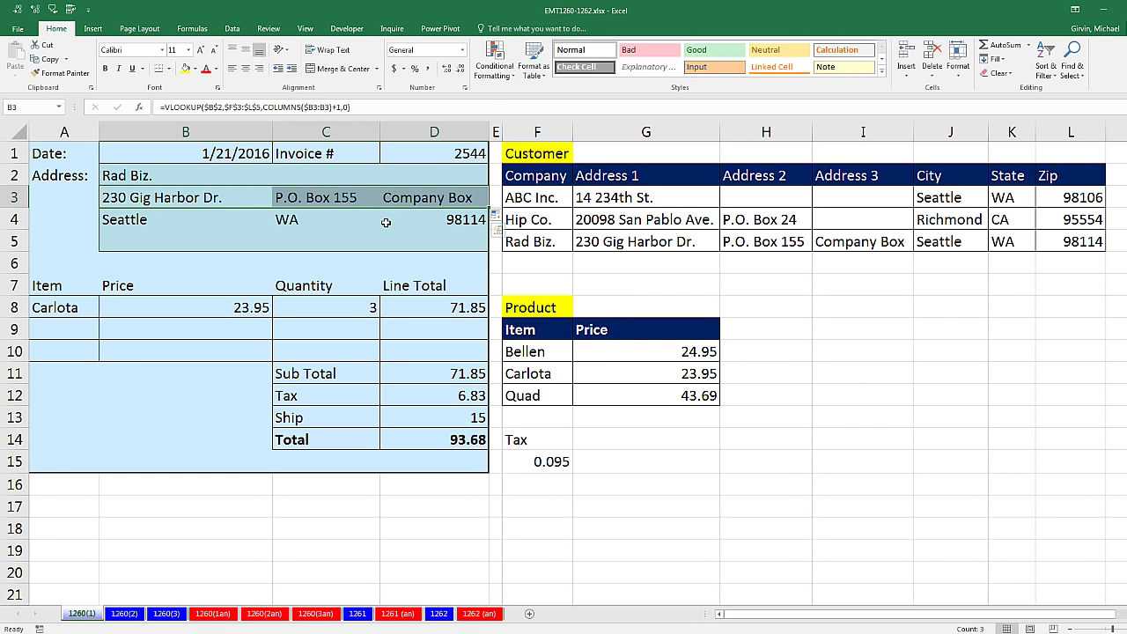
# Step: In C3's formula, evaluate the COLUMNS($B3:C3)+1 argument to show it equals 3
pyautogui.click(357, 203)
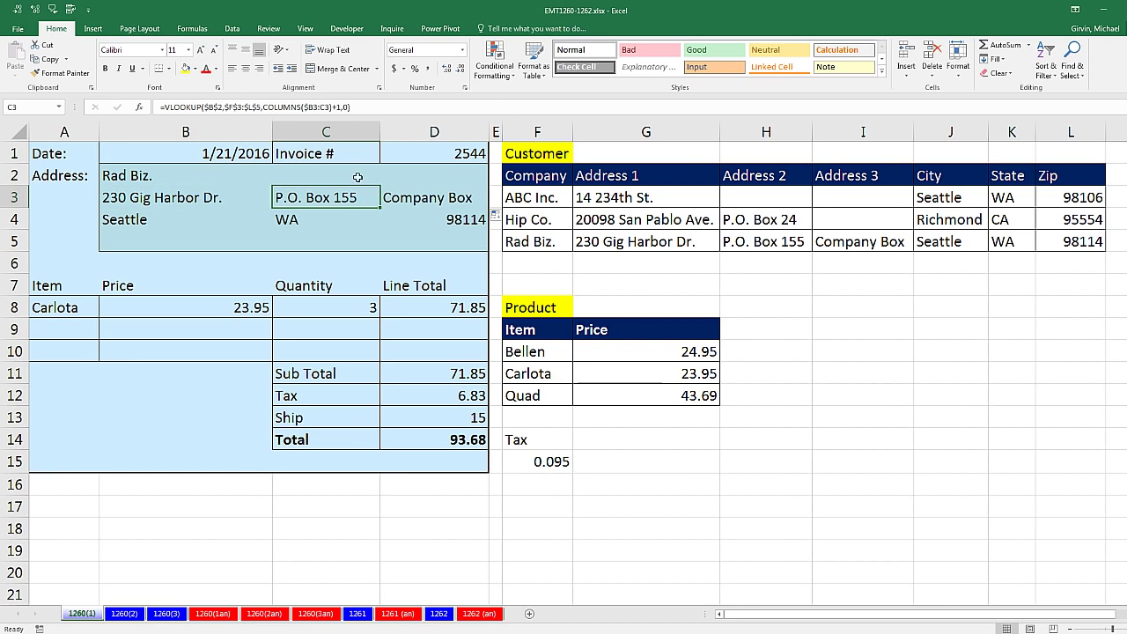
pyautogui.press('F2')
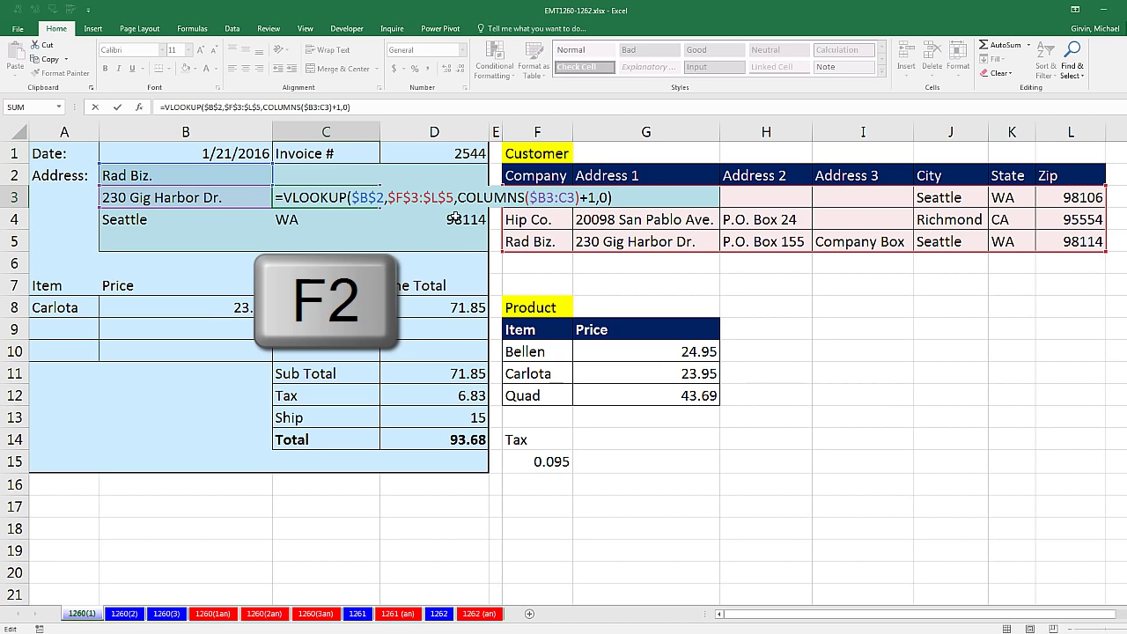
pyautogui.click(465, 199)
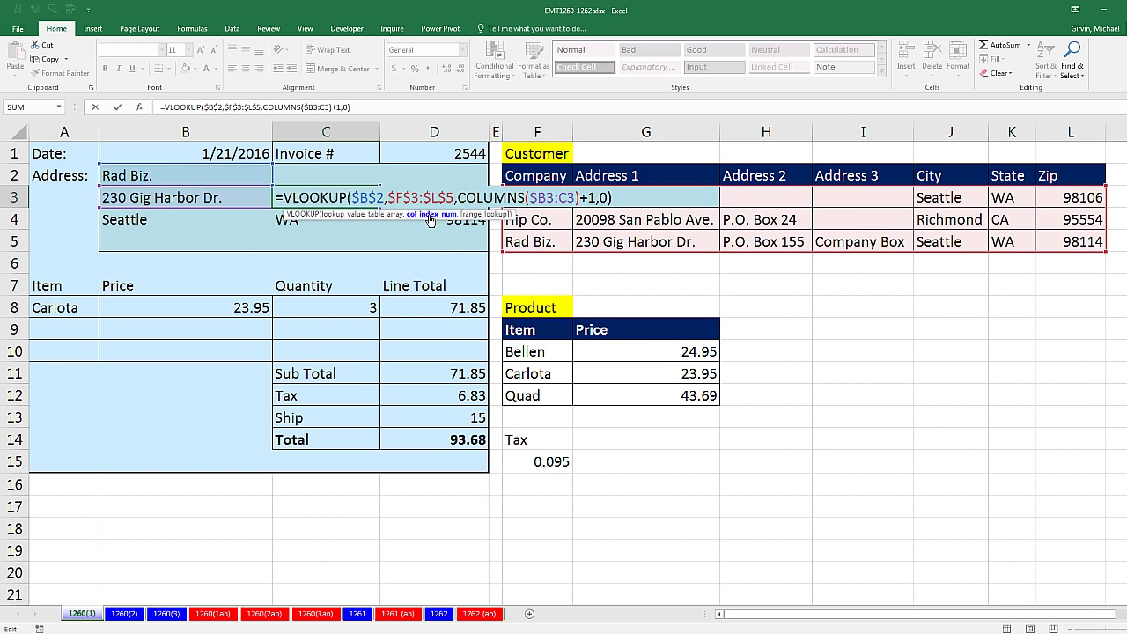
pyautogui.click(430, 215)
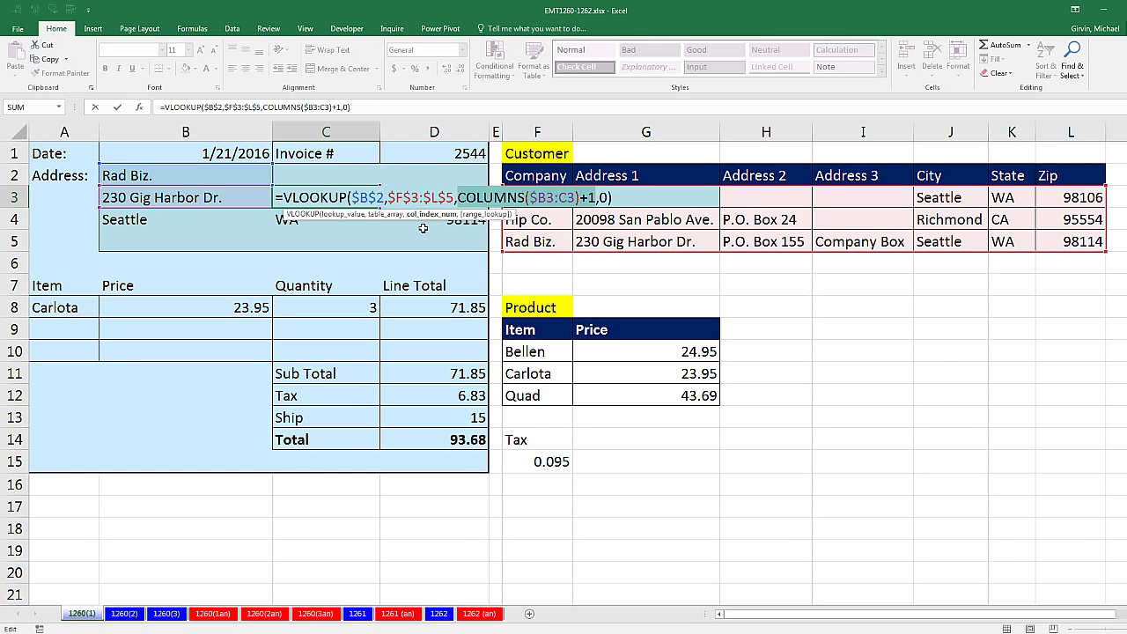
pyautogui.press('F9')
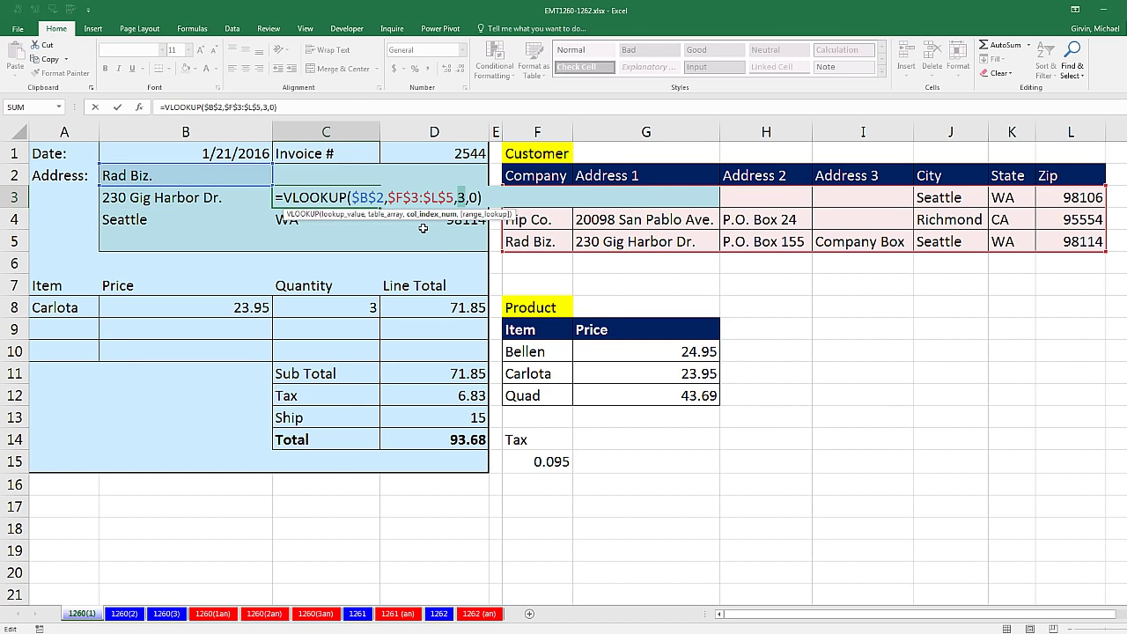
pyautogui.press('Right')
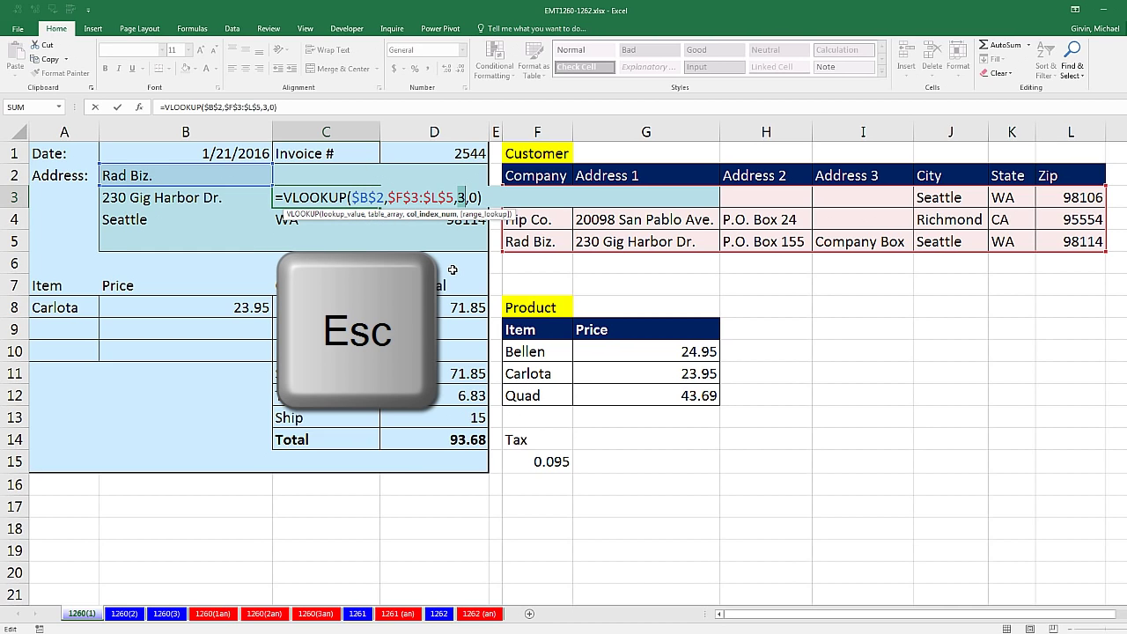
# Step: Discard the C3 edit, switch the customer to ABC Inc., and select B3:D3, where zeros appear
pyautogui.press('Escape')
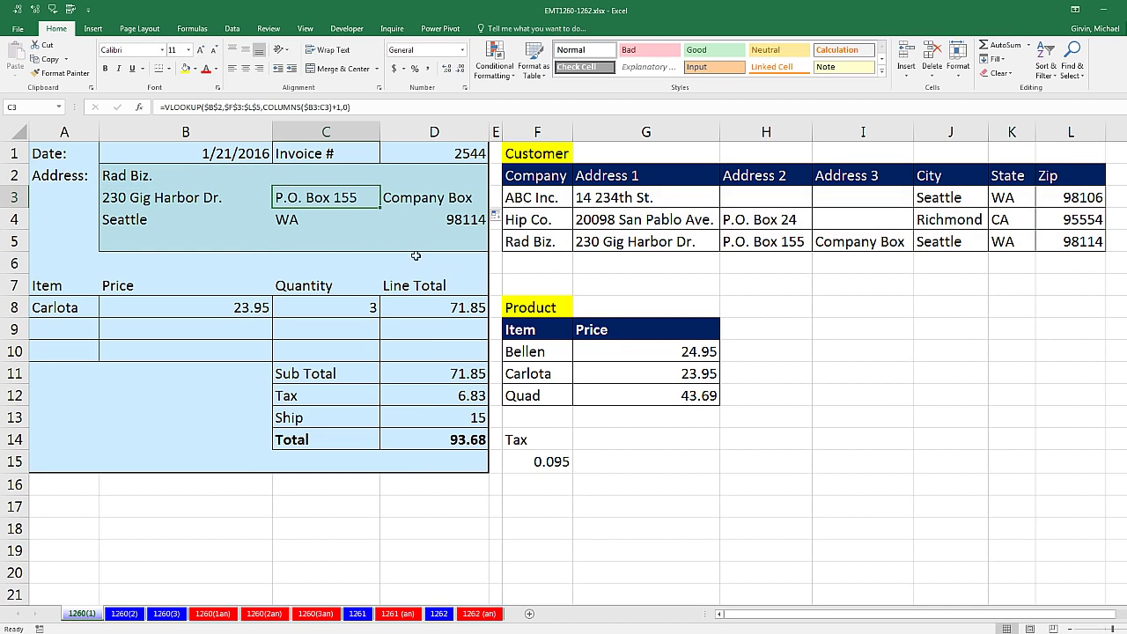
pyautogui.click(146, 179)
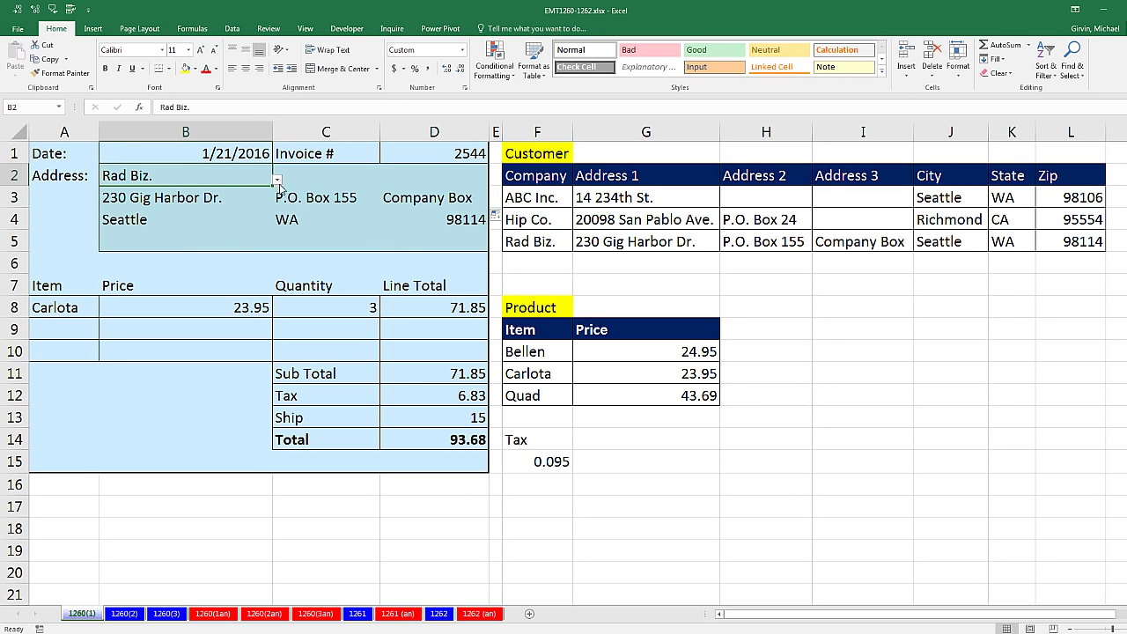
pyautogui.click(277, 180)
pyautogui.click(114, 194)
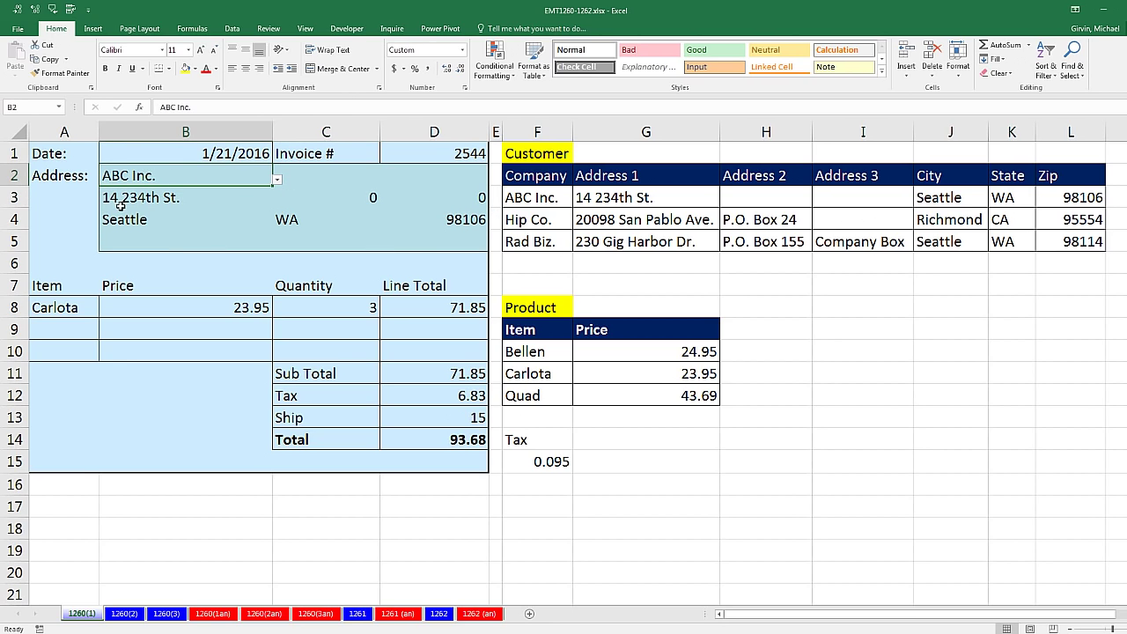
pyautogui.click(327, 197)
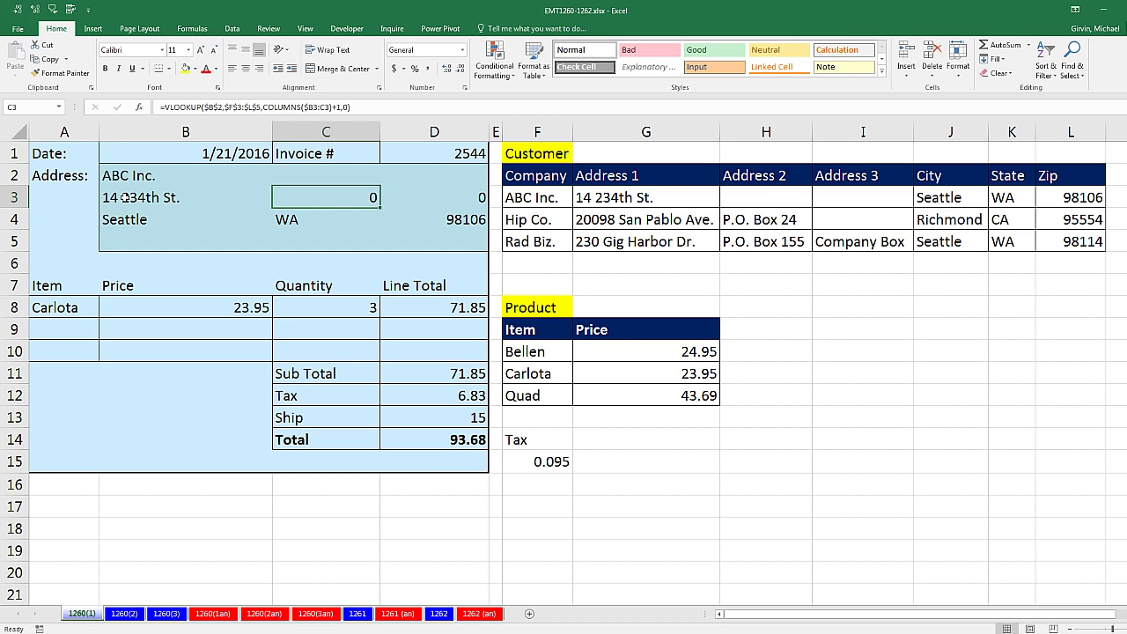
pyautogui.moveTo(126, 197); pyautogui.dragTo(430, 198)
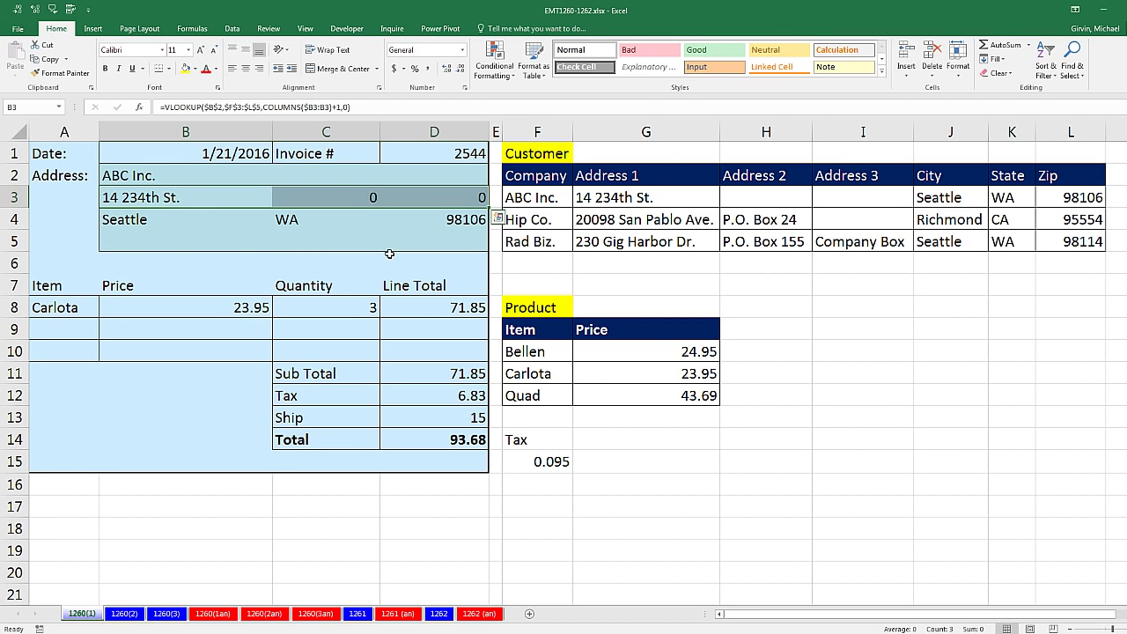
# Step: Apply the custom number format 0;0; to B3:D3 so the zero results display blank
pyautogui.hotkey('ctrl', '1')
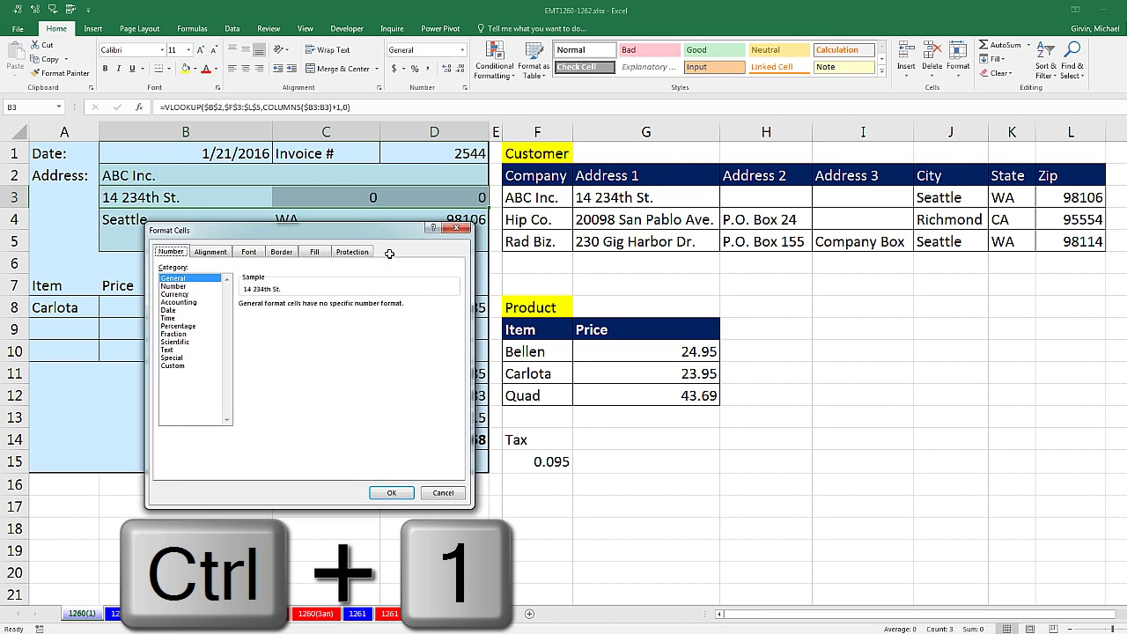
pyautogui.moveTo(304, 231); pyautogui.dragTo(605, 191)
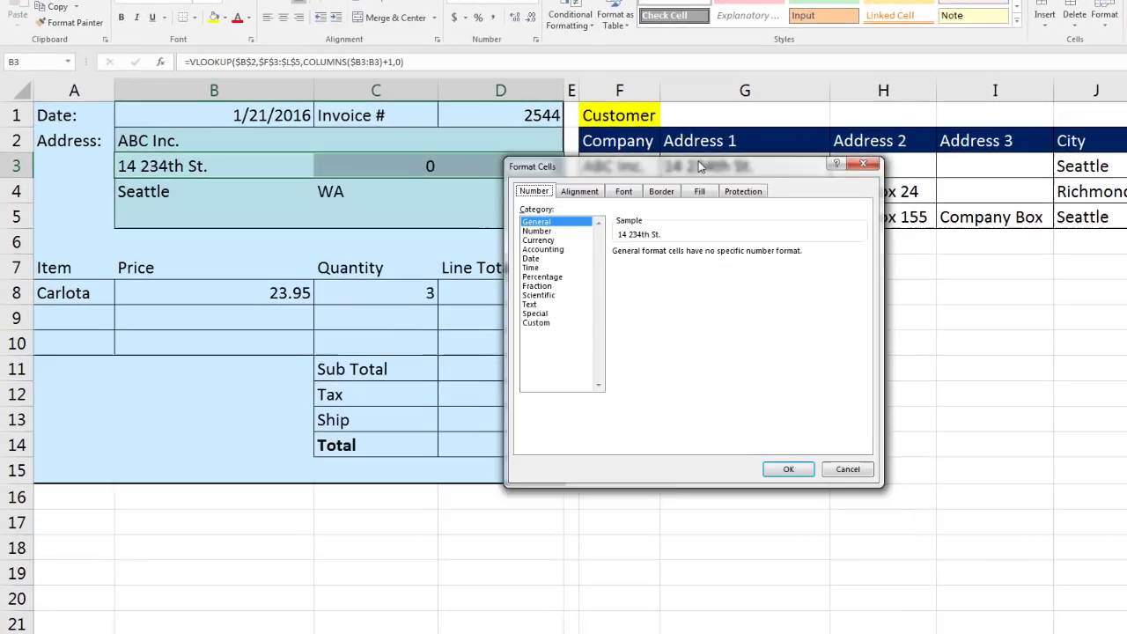
pyautogui.moveTo(707, 153); pyautogui.dragTo(752, 108)
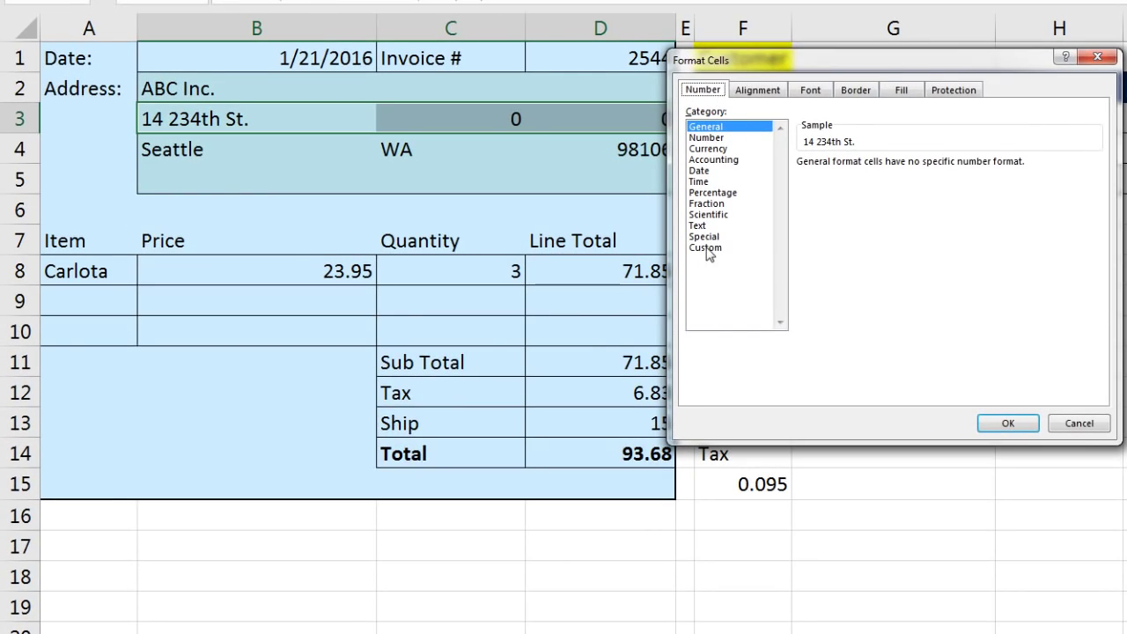
pyautogui.click(708, 250)
pyautogui.moveTo(833, 179); pyautogui.dragTo(780, 181)
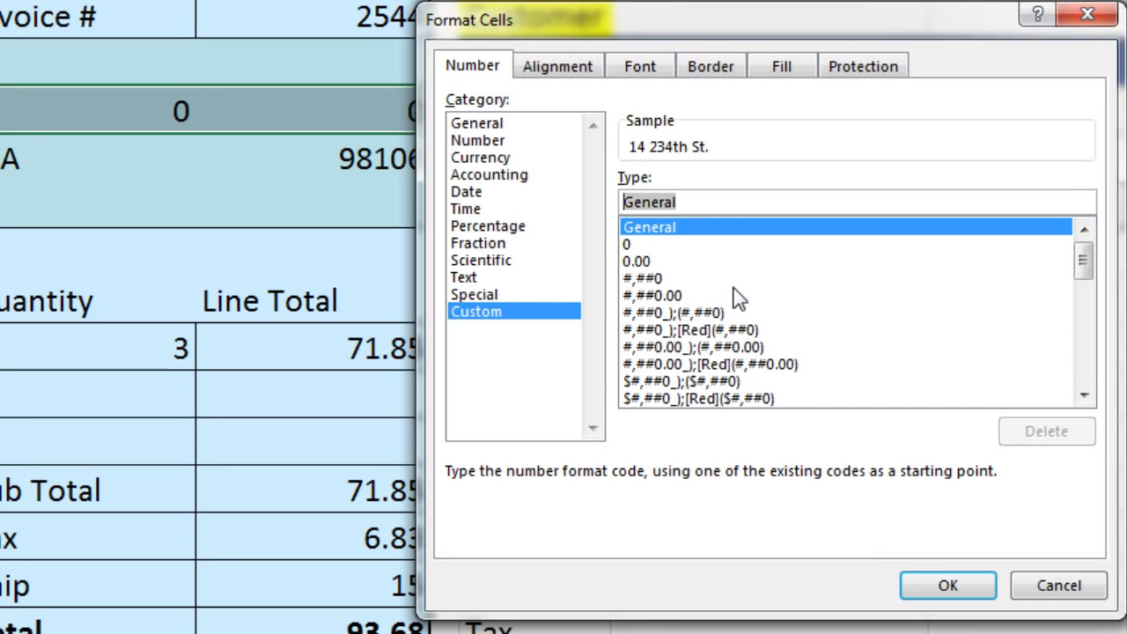
pyautogui.press('BackSpace')
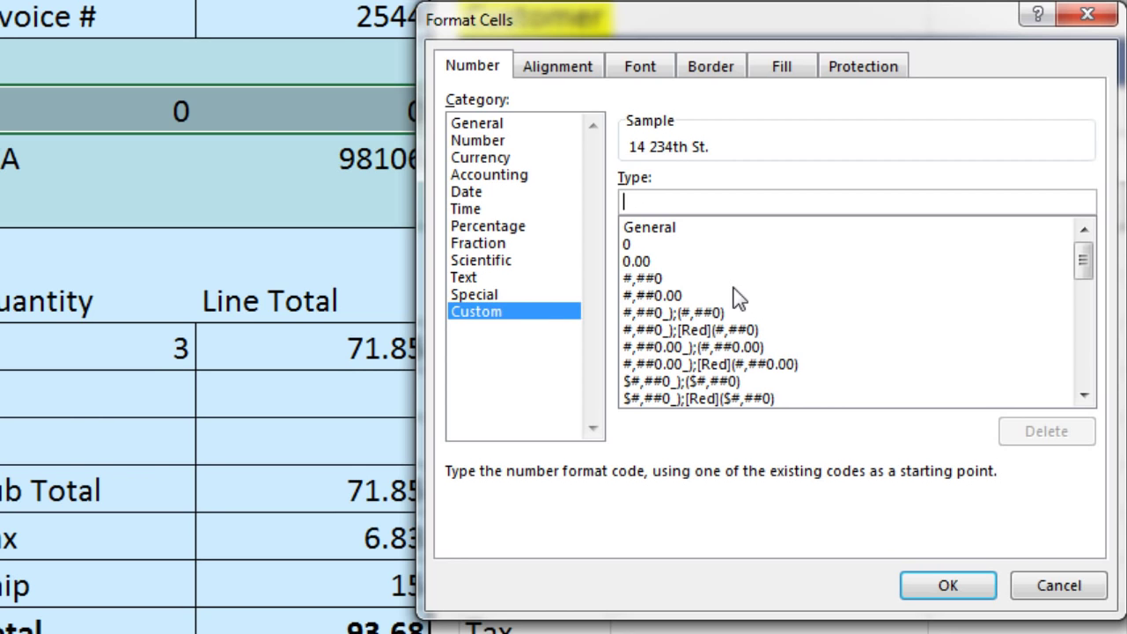
pyautogui.write('0;')
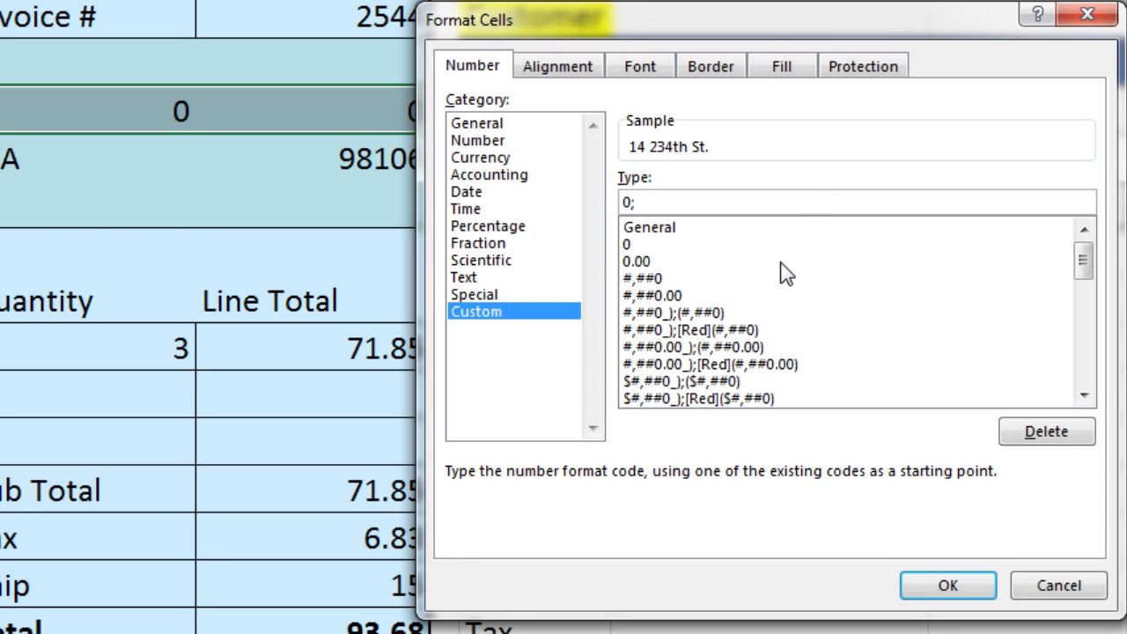
pyautogui.write('0;')
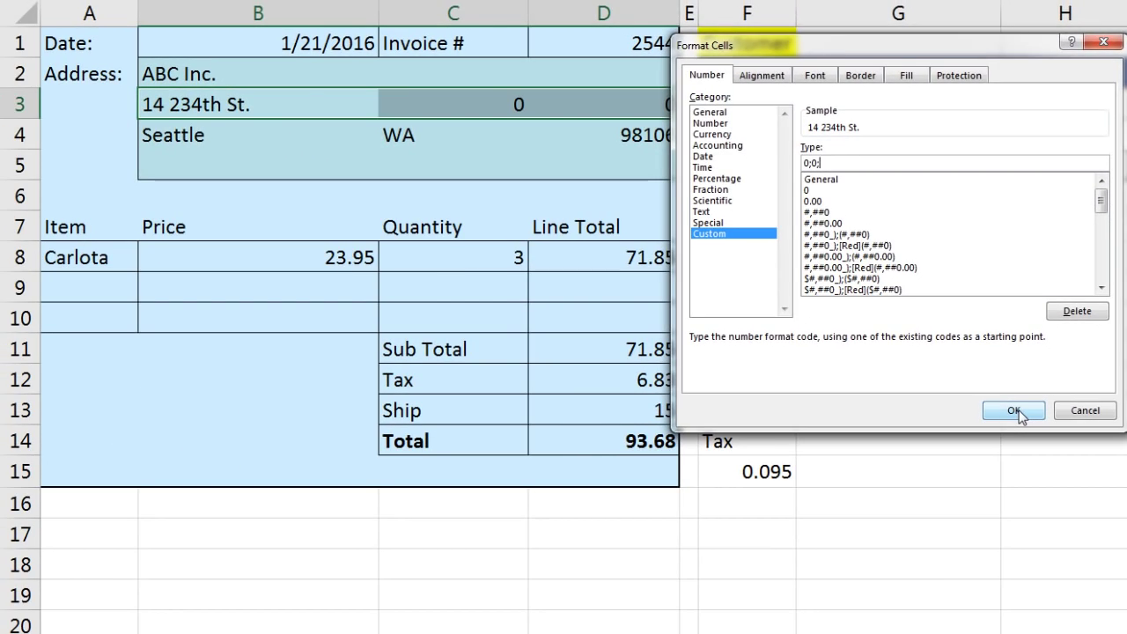
pyautogui.click(1015, 412)
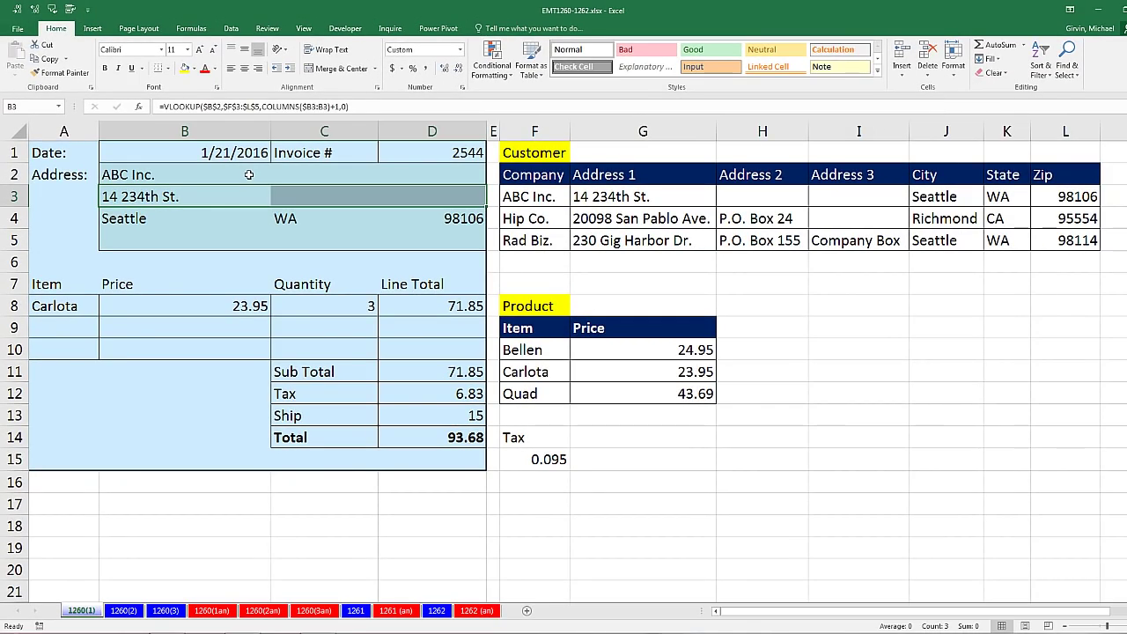
# Step: Set the B2 customer back to Rad Biz. and select address cells B3:D3
pyautogui.click(249, 176)
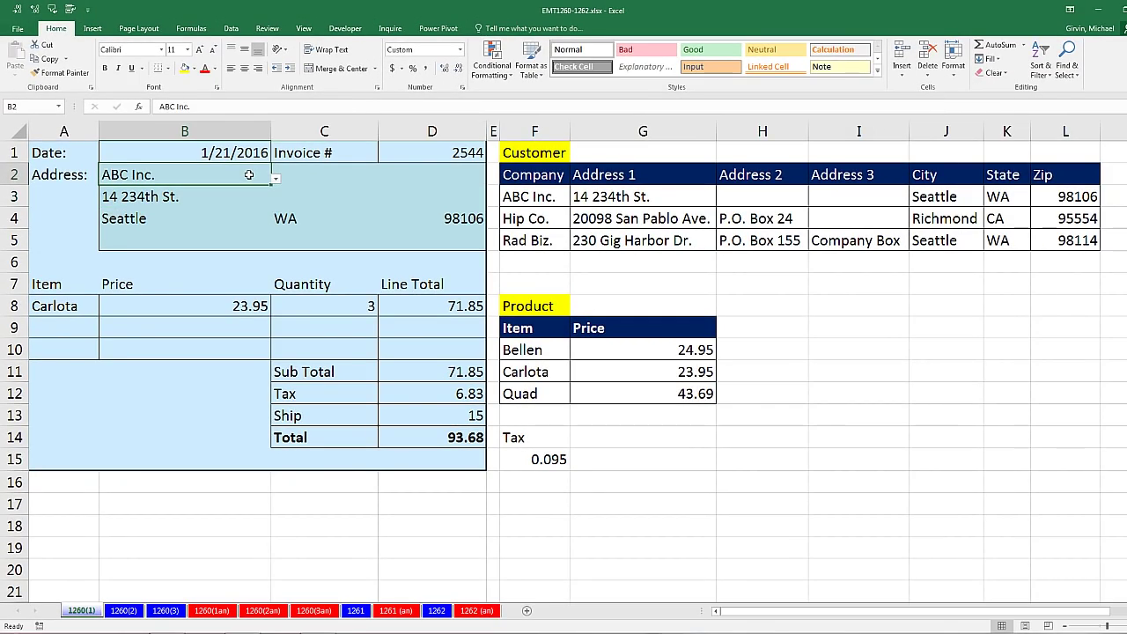
pyautogui.click(277, 181)
pyautogui.click(89, 222)
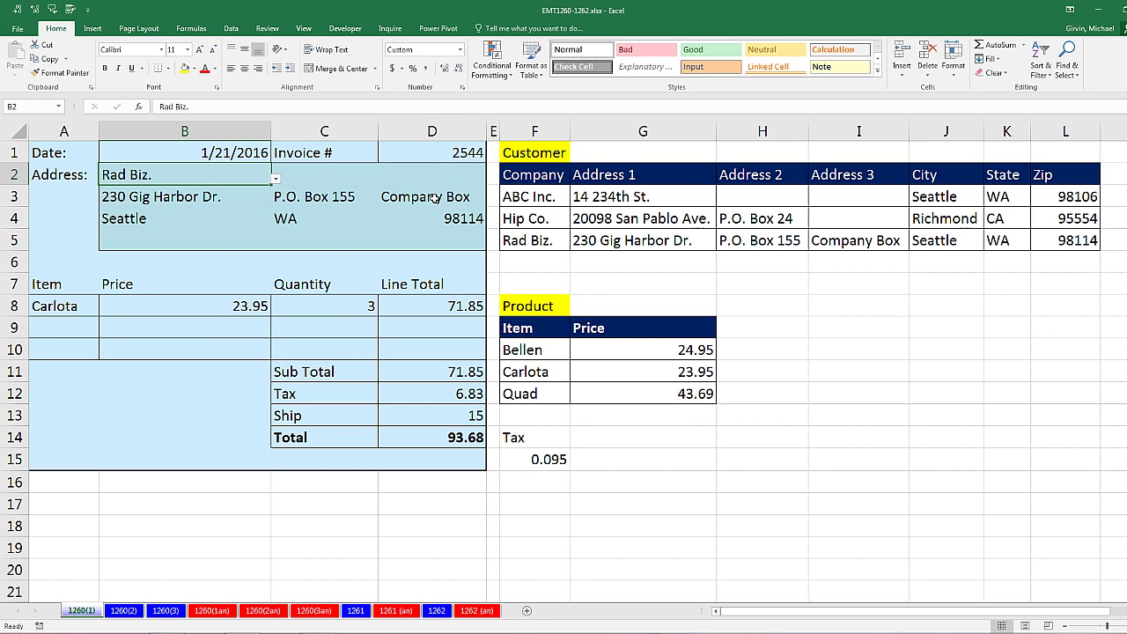
pyautogui.moveTo(174, 198); pyautogui.dragTo(403, 197)
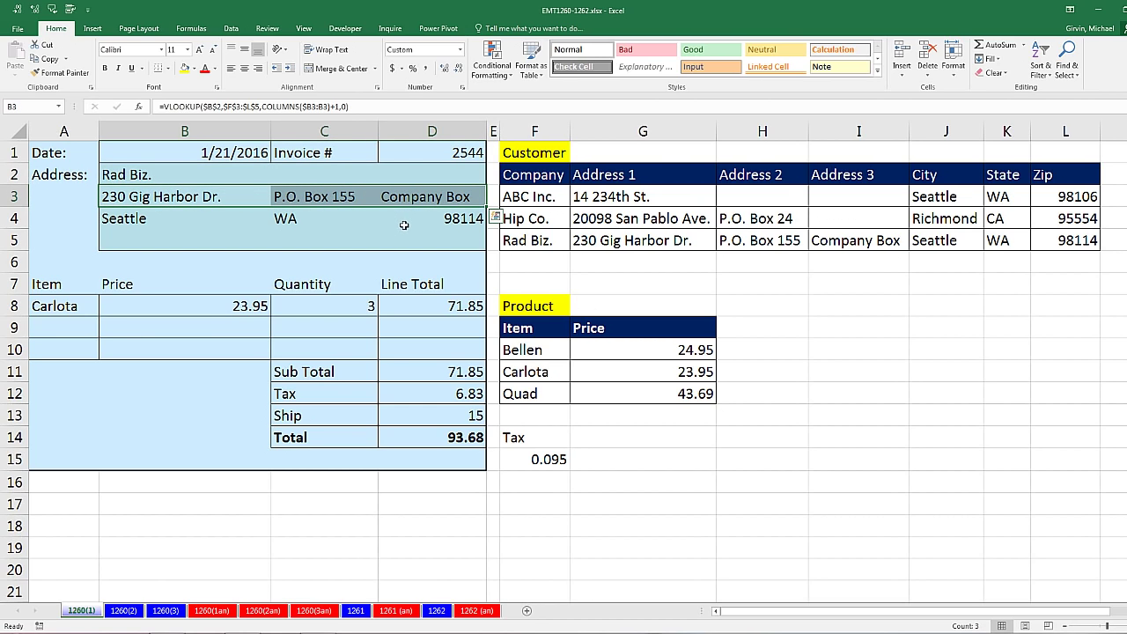
# Step: Try a 0;0;; format, undo it after it blanks the text, and reapply 0;0; instead
pyautogui.hotkey('ctrl', '1')
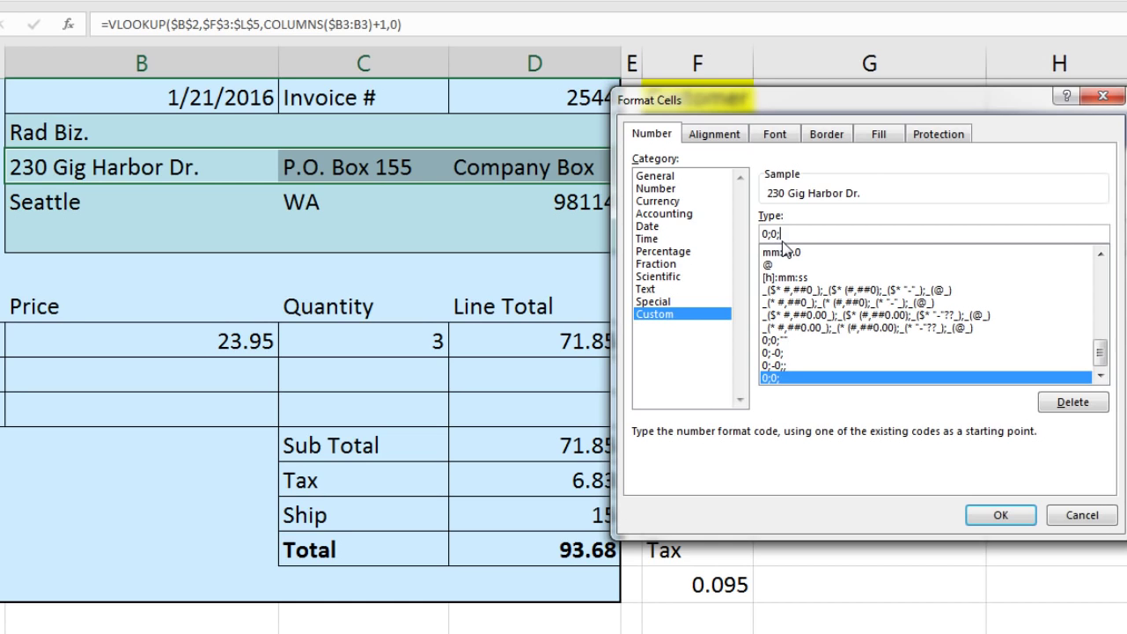
pyautogui.write(';')
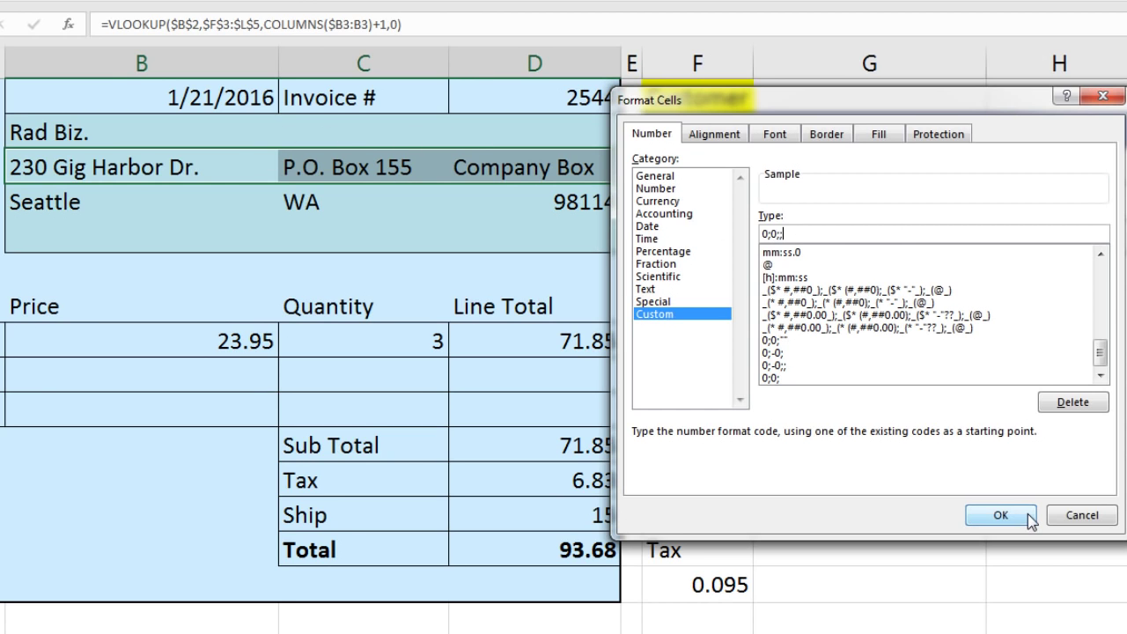
pyautogui.click(1001, 515)
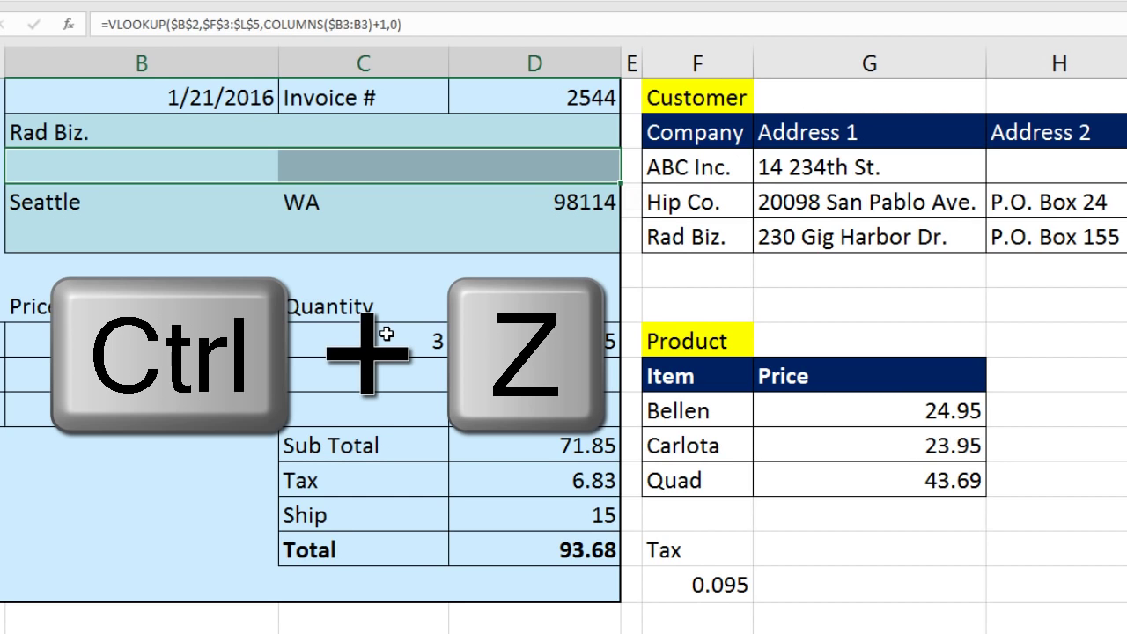
pyautogui.hotkey('ctrl', 'z')
pyautogui.hotkey('ctrl', '1')
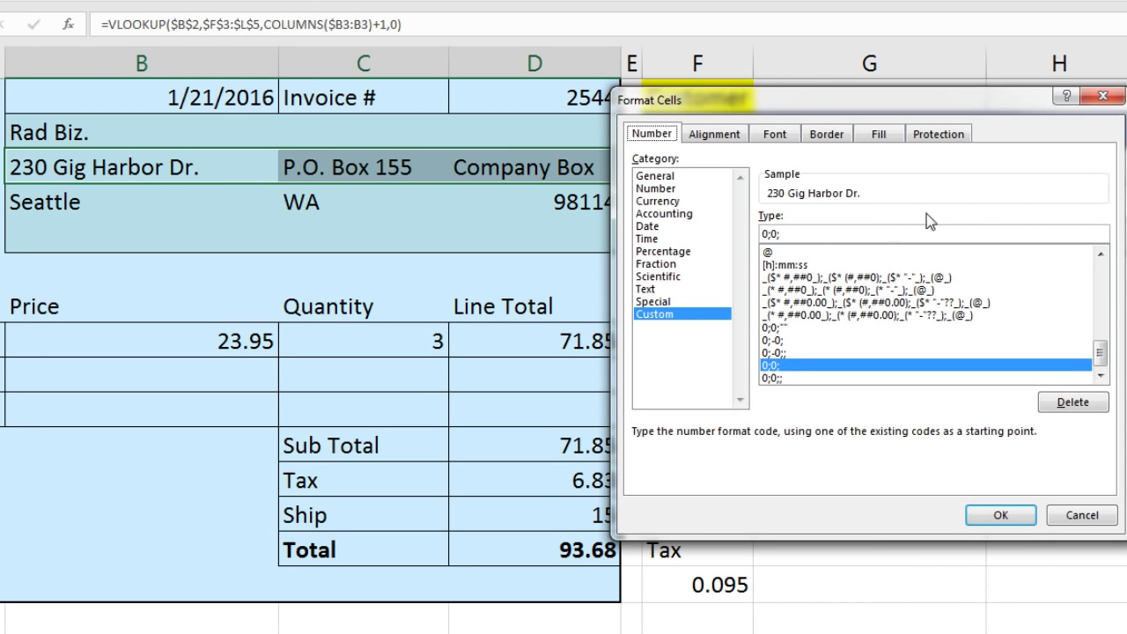
pyautogui.click(1001, 515)
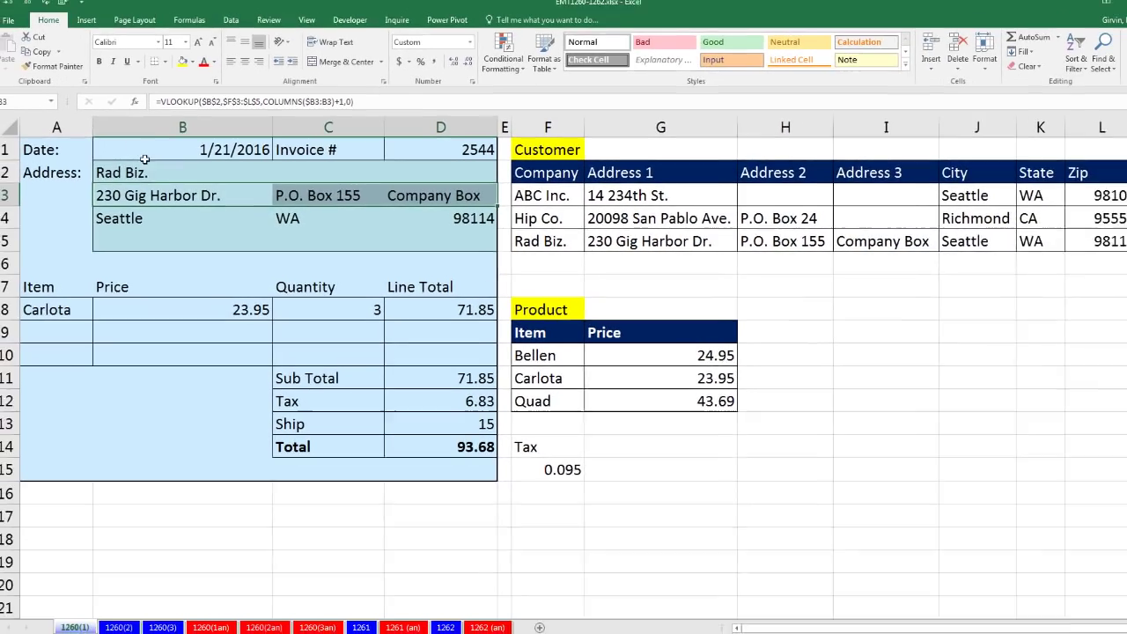
pyautogui.click(147, 172)
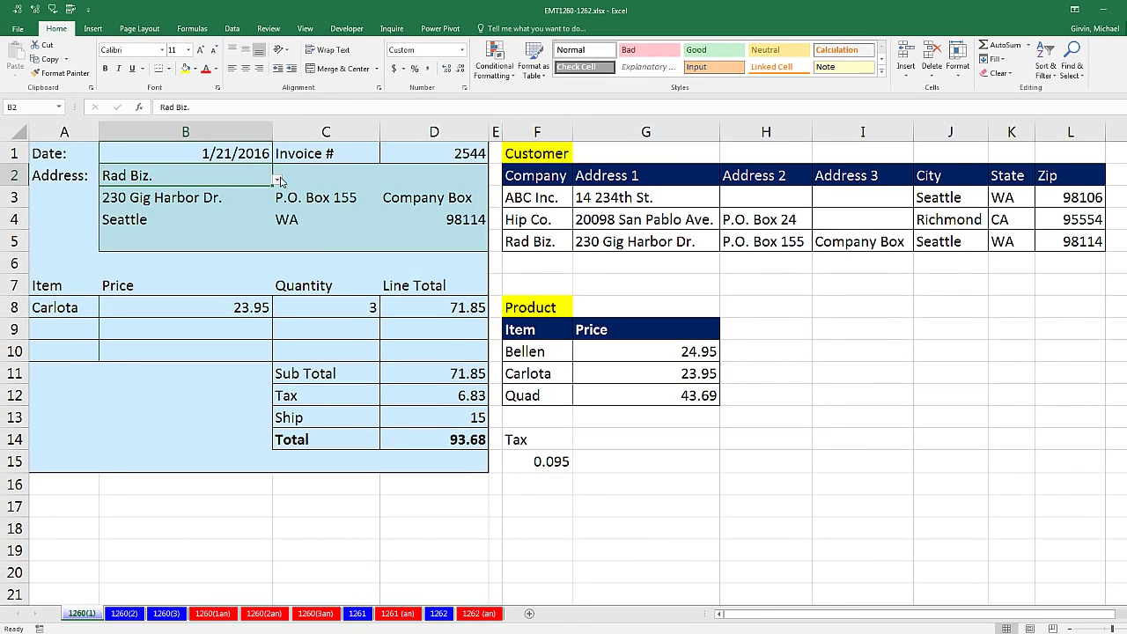
# Step: Switch the customer to ABC Inc., then Hip Co., and confirm D3 shows blank
pyautogui.click(278, 181)
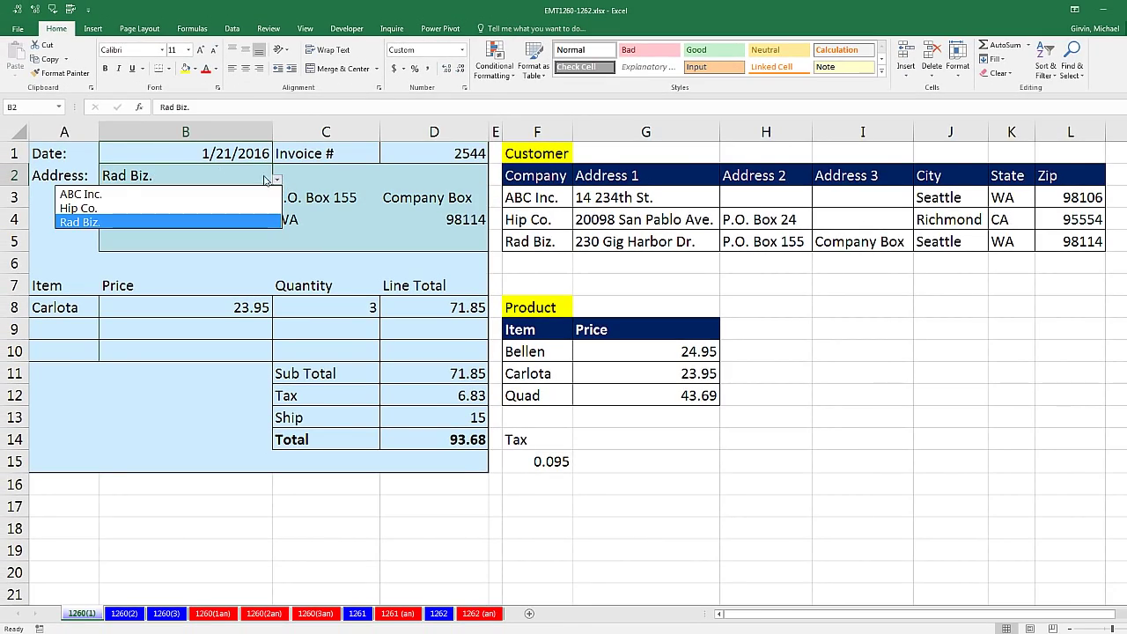
pyautogui.click(123, 193)
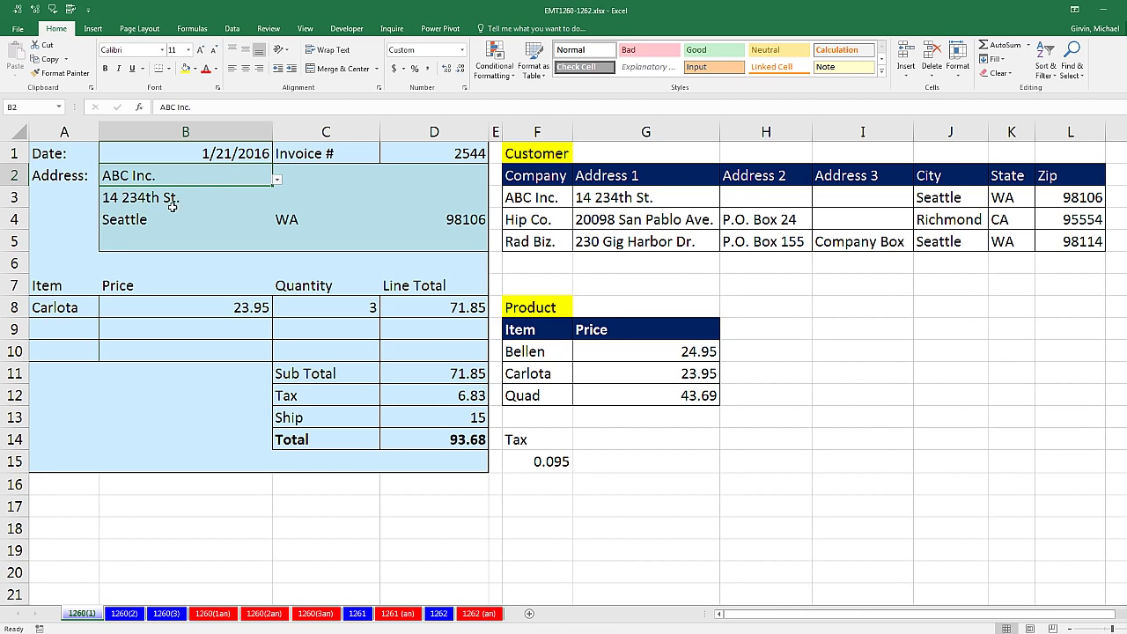
pyautogui.click(277, 179)
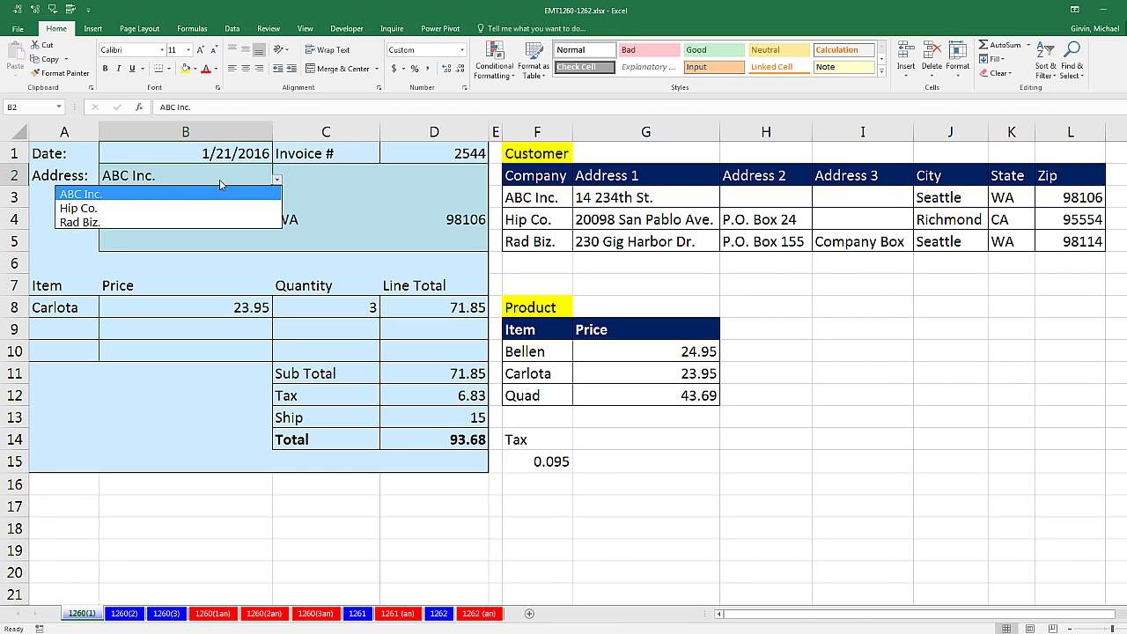
pyautogui.click(156, 206)
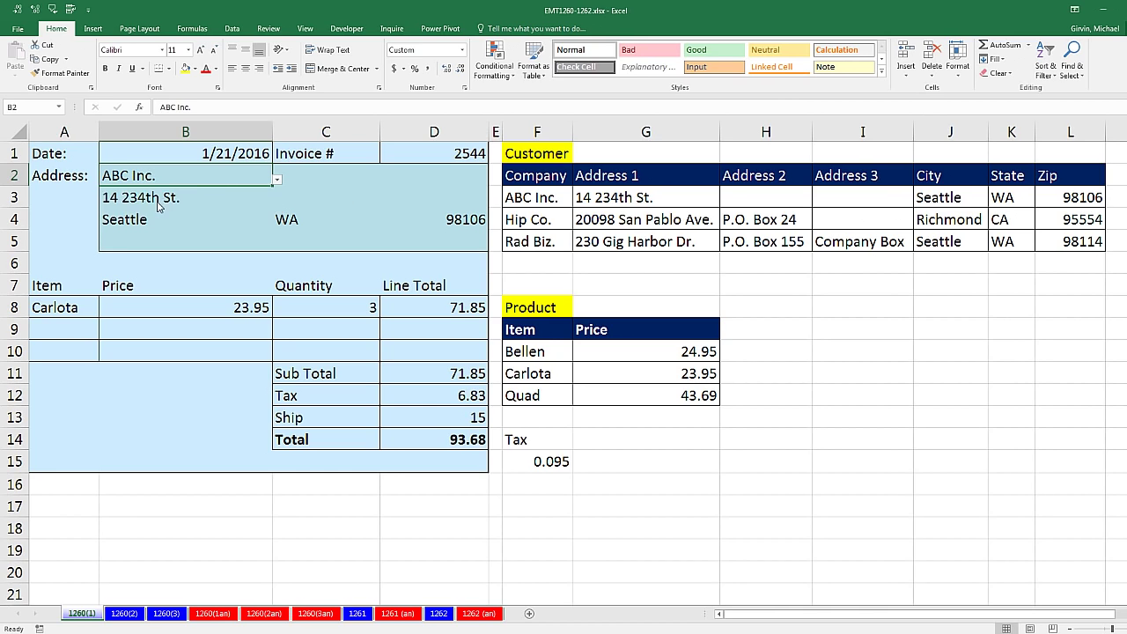
pyautogui.click(431, 198)
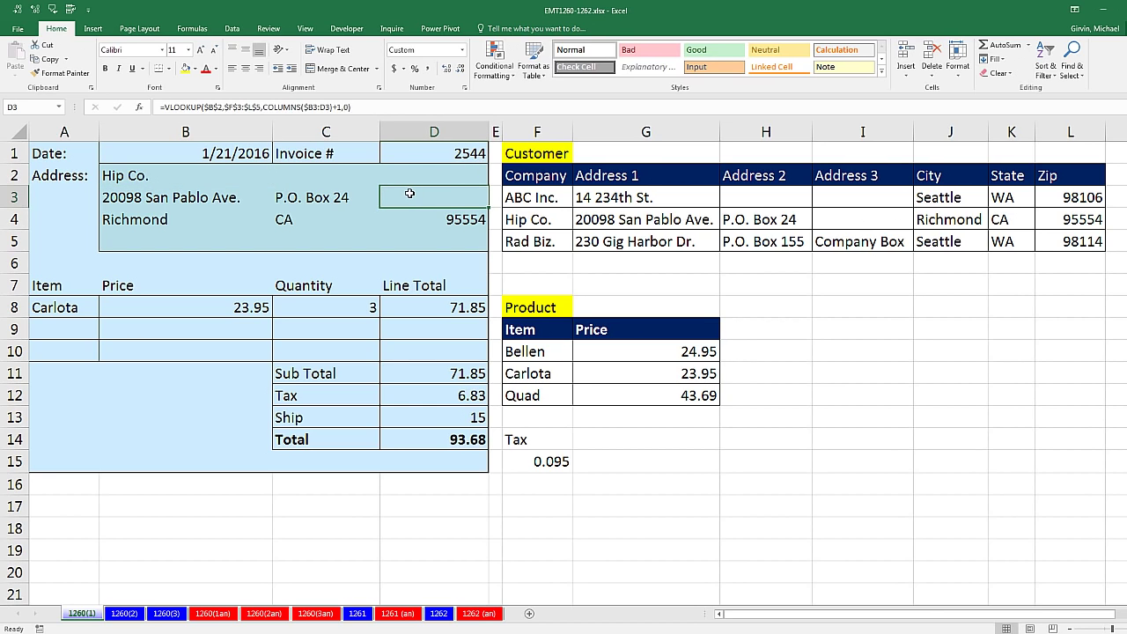
# Step: On sheet 1260(2), start wrapping B3's lookup in IFERROR and remove the extra equals sign
pyautogui.click(124, 616)
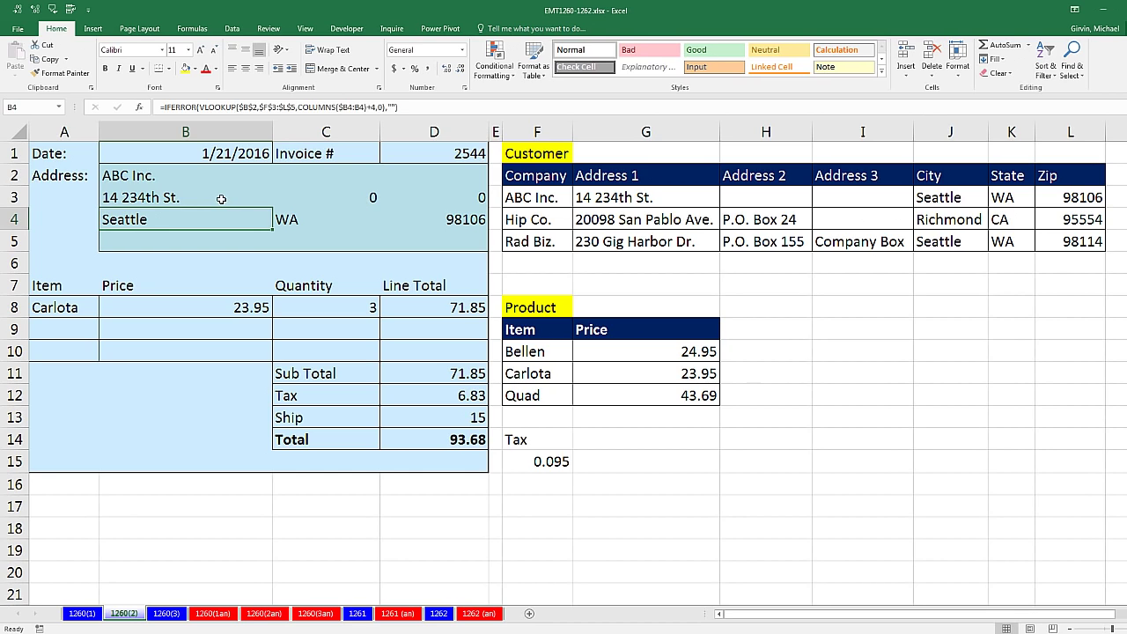
pyautogui.click(340, 194)
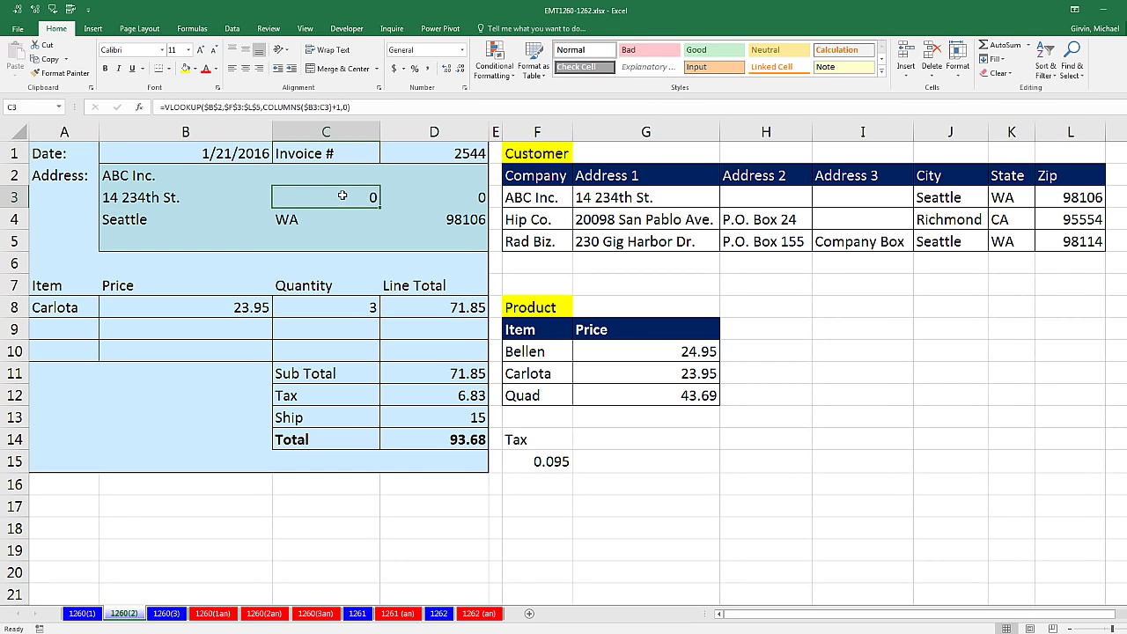
pyautogui.click(201, 197)
pyautogui.doubleClick(200, 197)
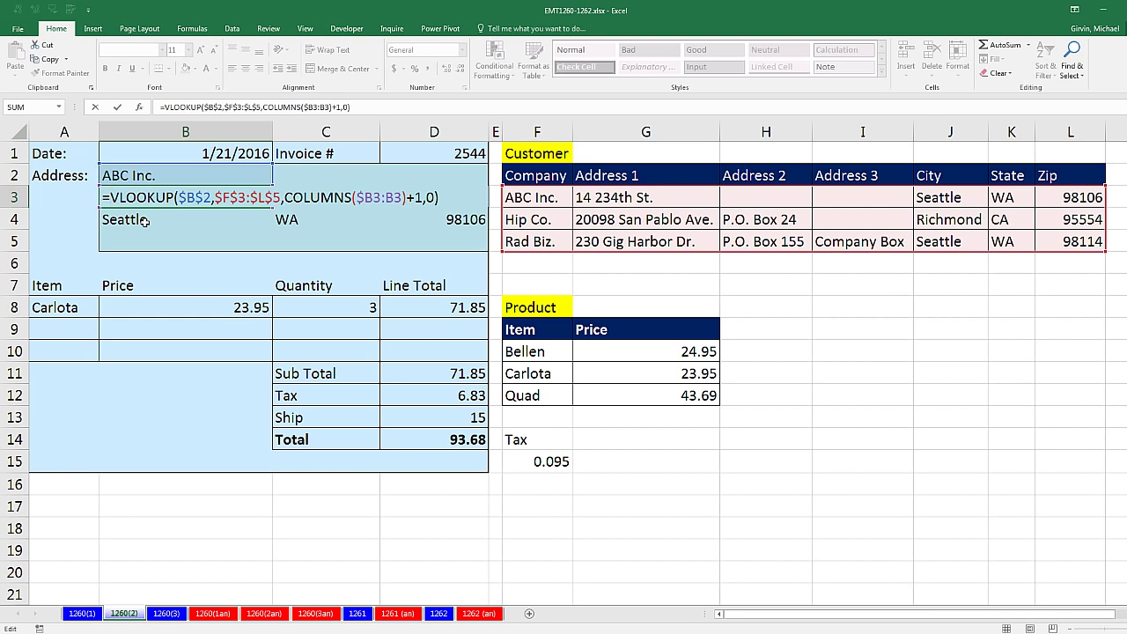
pyautogui.write('=if')
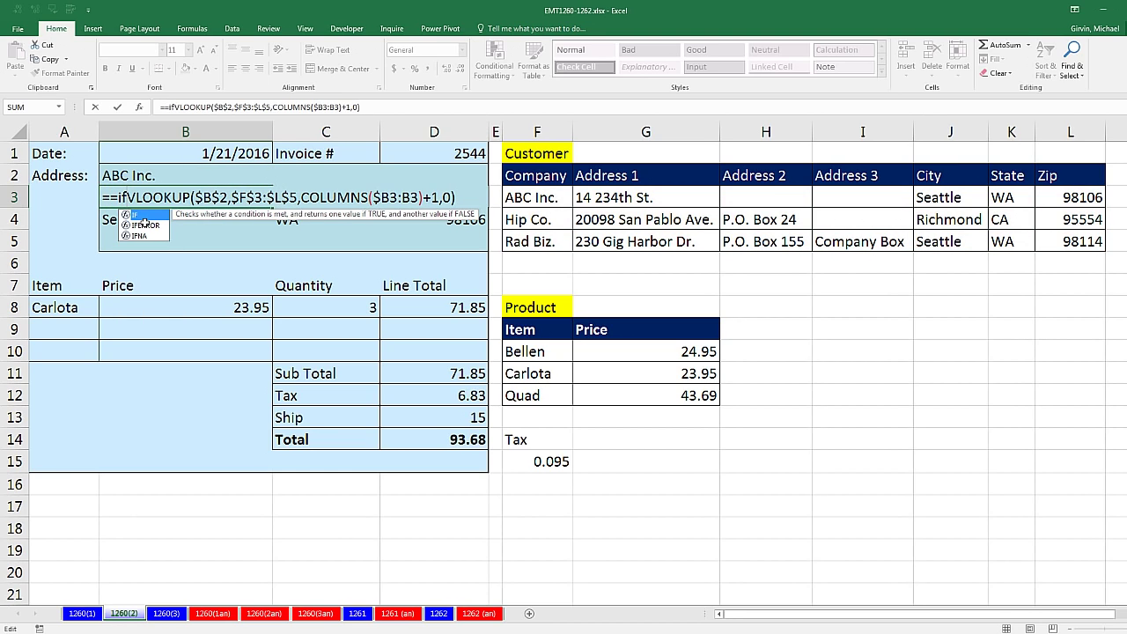
pyautogui.doubleClick(144, 224)
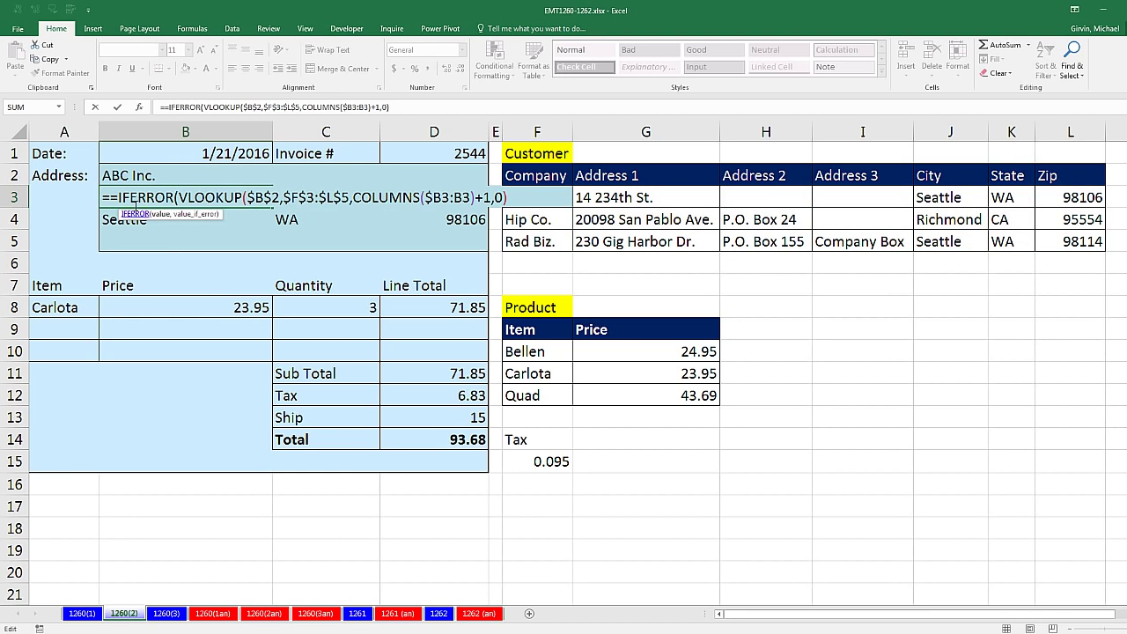
pyautogui.click(111, 197)
pyautogui.press('BackSpace')
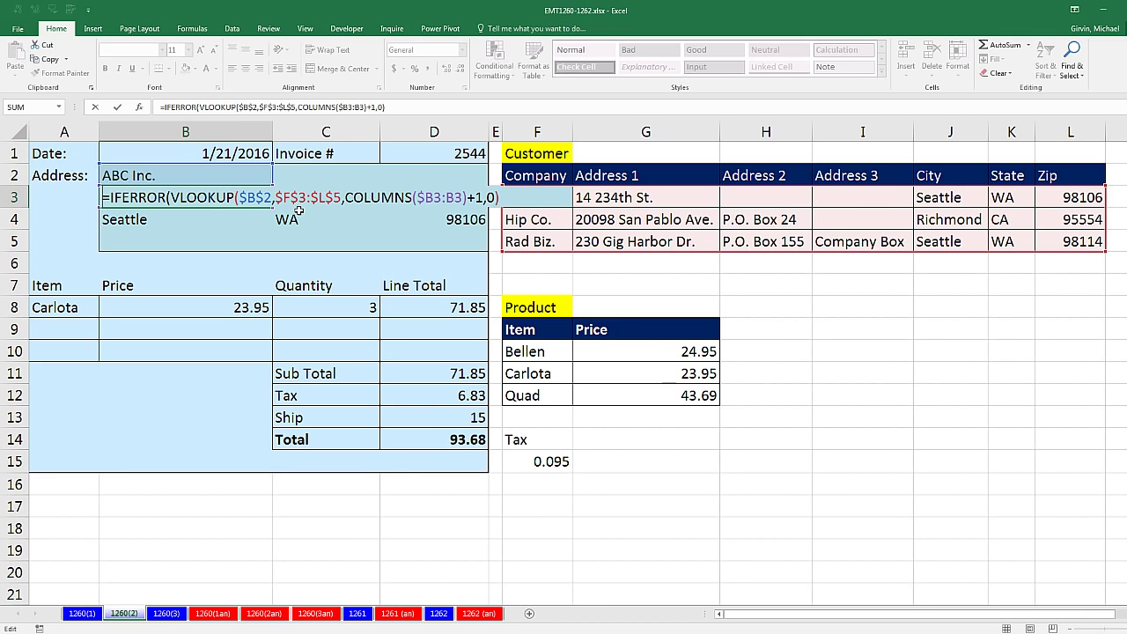
# Step: Change B3's IFERROR to IF, testing whether the VLOOKUP result =0 and returning ""
pyautogui.moveTo(110, 197); pyautogui.dragTo(166, 198)
pyautogui.press('BackSpace')
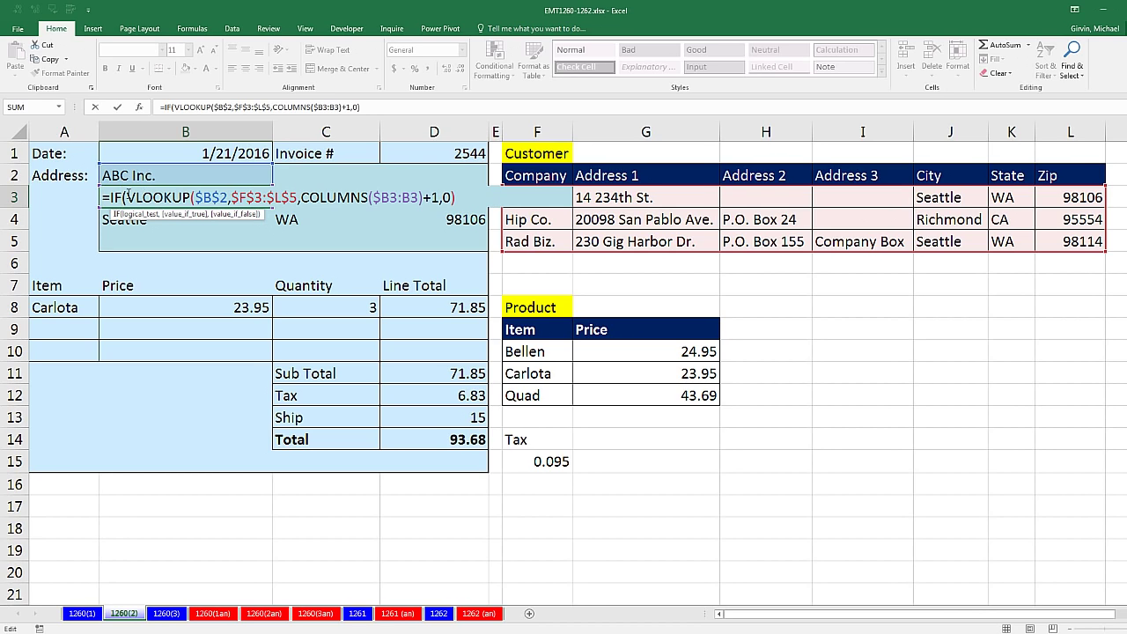
pyautogui.click(135, 214)
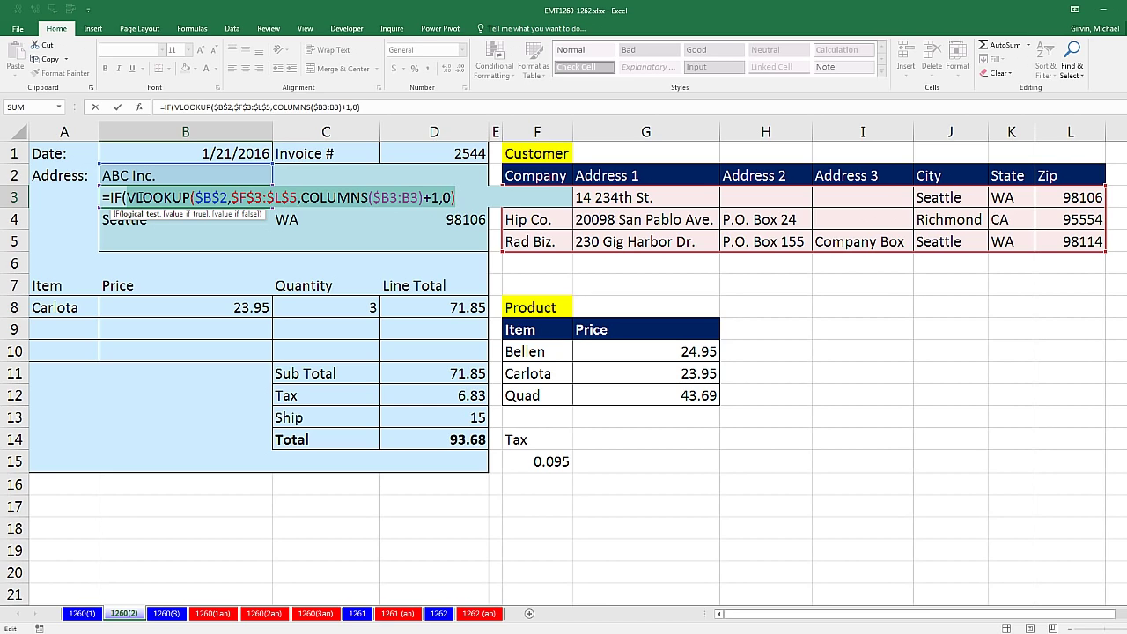
pyautogui.click(467, 198)
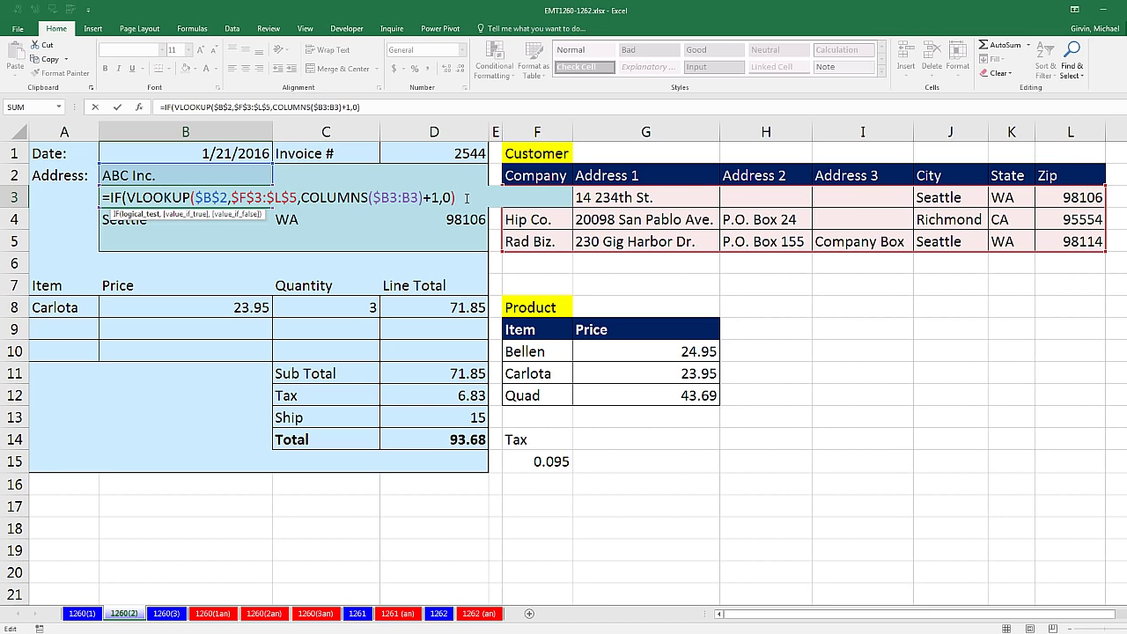
pyautogui.write('=0')
pyautogui.click(129, 214)
pyautogui.hotkey('ctrl', 'c')
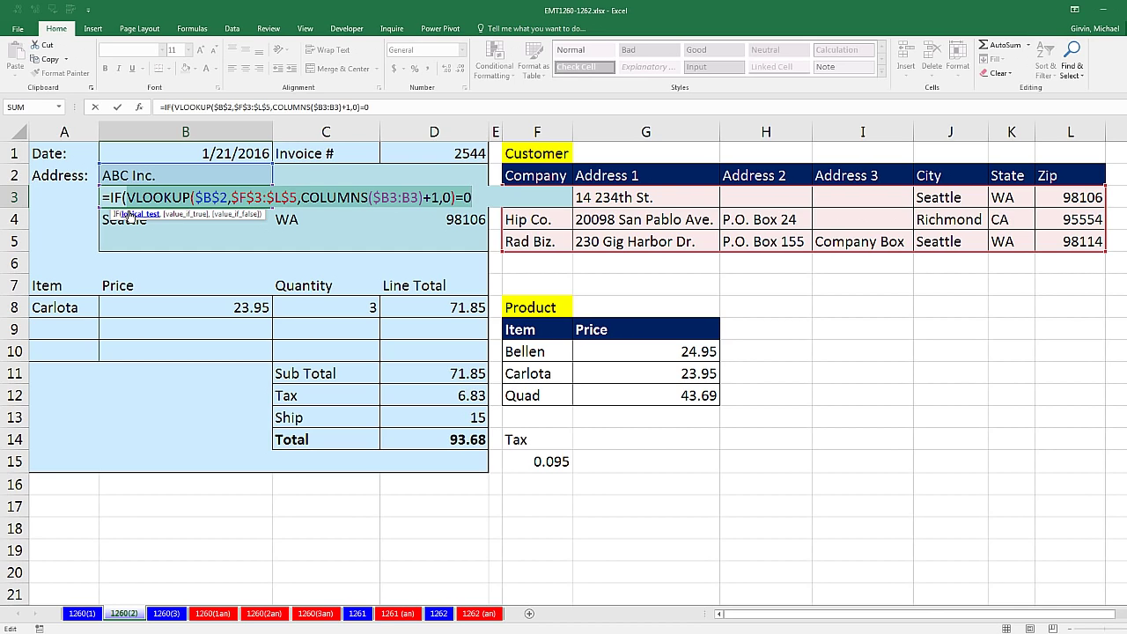
pyautogui.write(',')
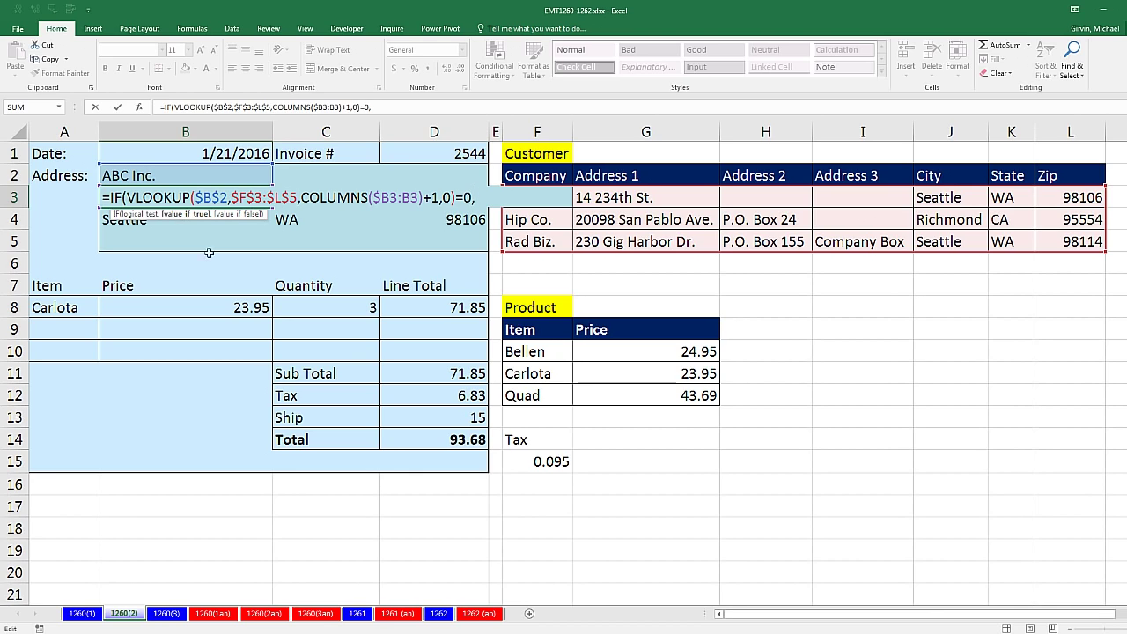
pyautogui.write('""')
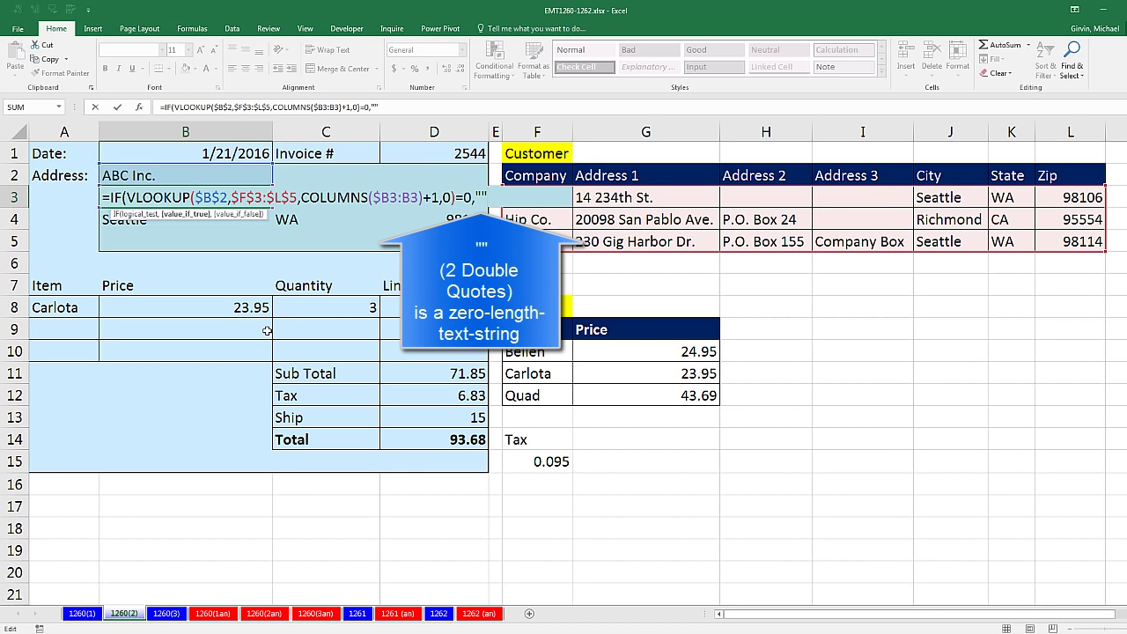
pyautogui.write(',')
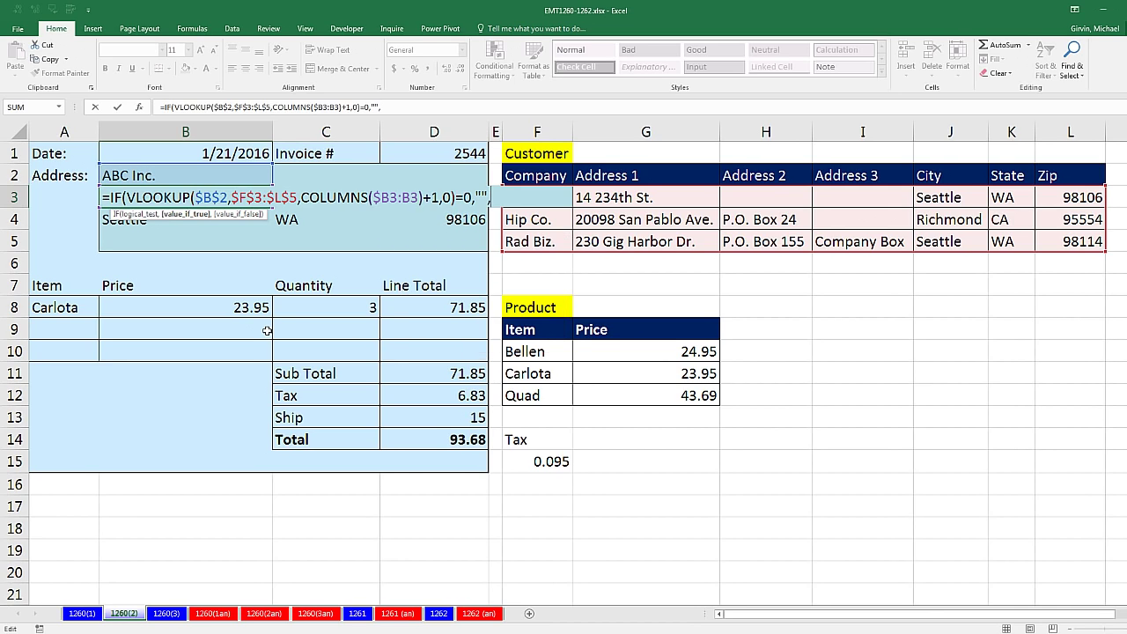
# Step: Paste a copy of the VLOOKUP as the IF's value_if_false, then close and commit the formula
pyautogui.moveTo(128, 198); pyautogui.dragTo(453, 199)
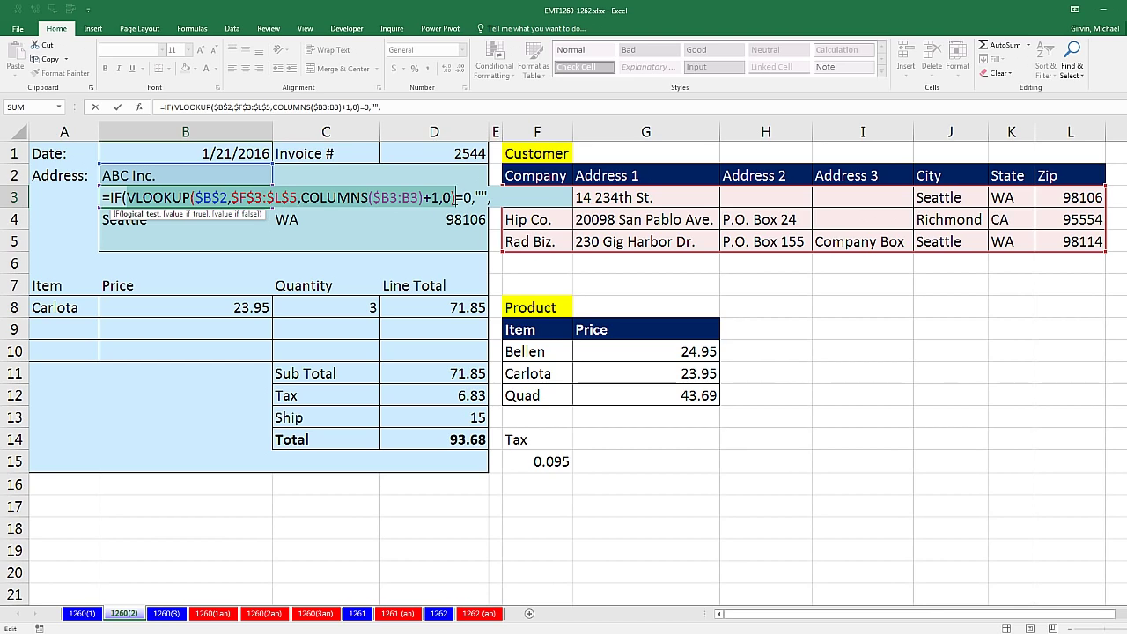
pyautogui.press('End')
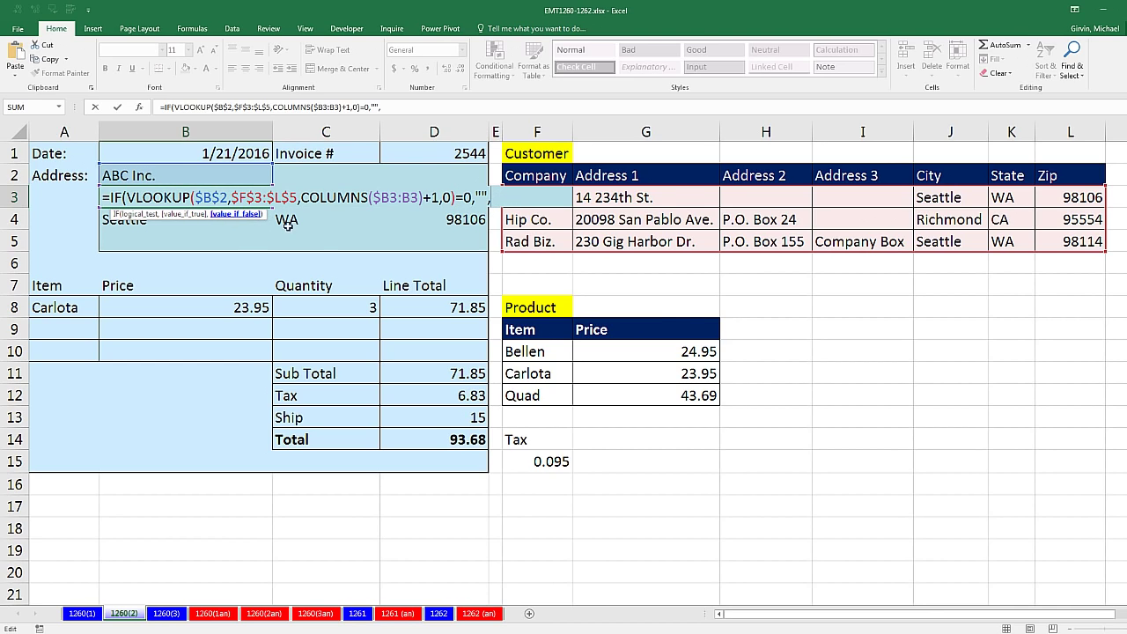
pyautogui.hotkey('ctrl', 'v')
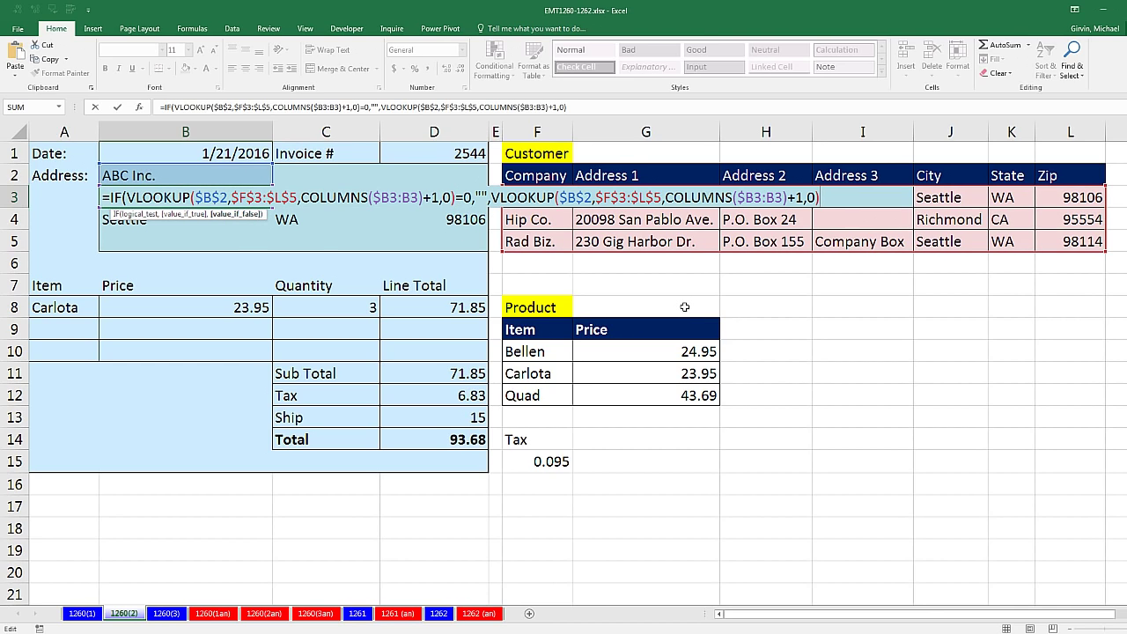
pyautogui.write(')')
pyautogui.hotkey('ctrl', 'Return')
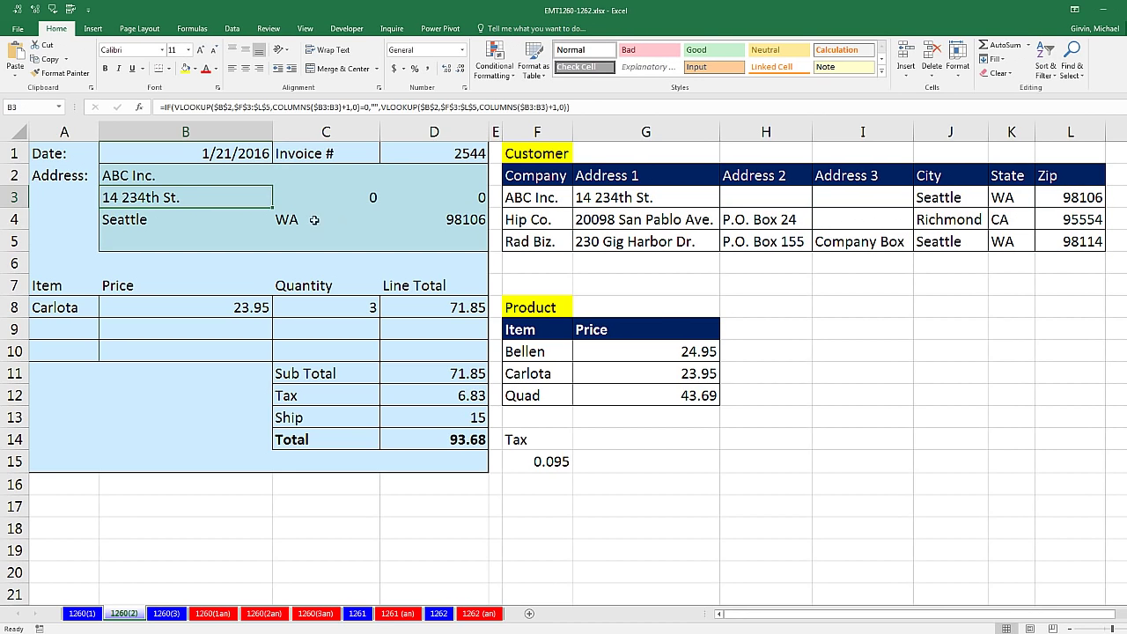
# Step: Fill B3's IF formula across C3:E3 using Fill Without Formatting
pyautogui.moveTo(271, 205); pyautogui.dragTo(496, 204)
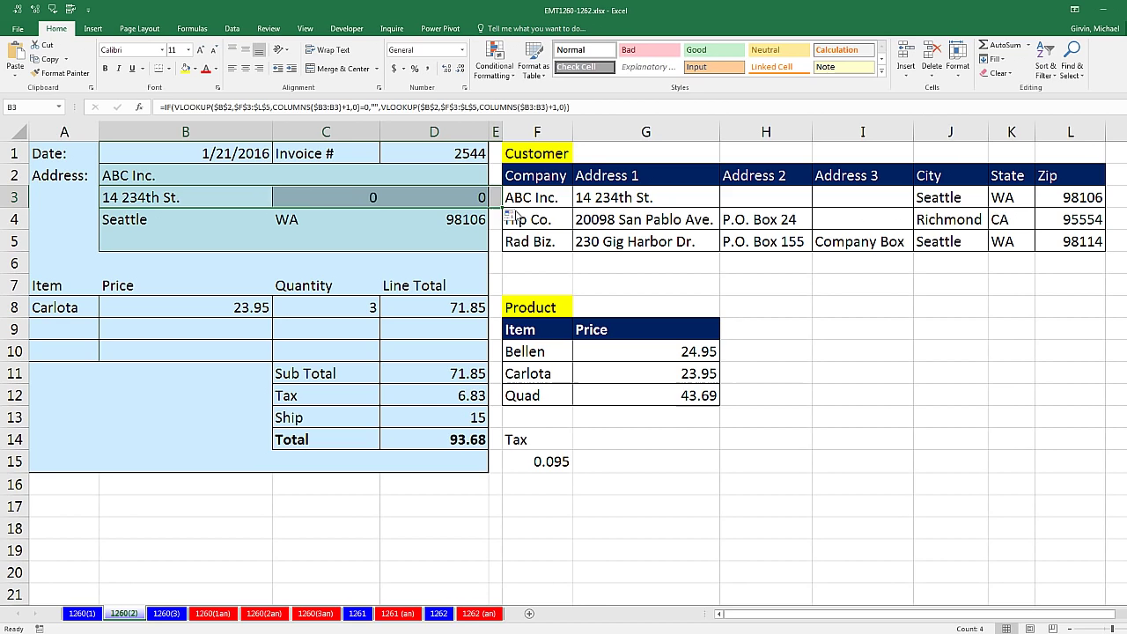
pyautogui.click(516, 216)
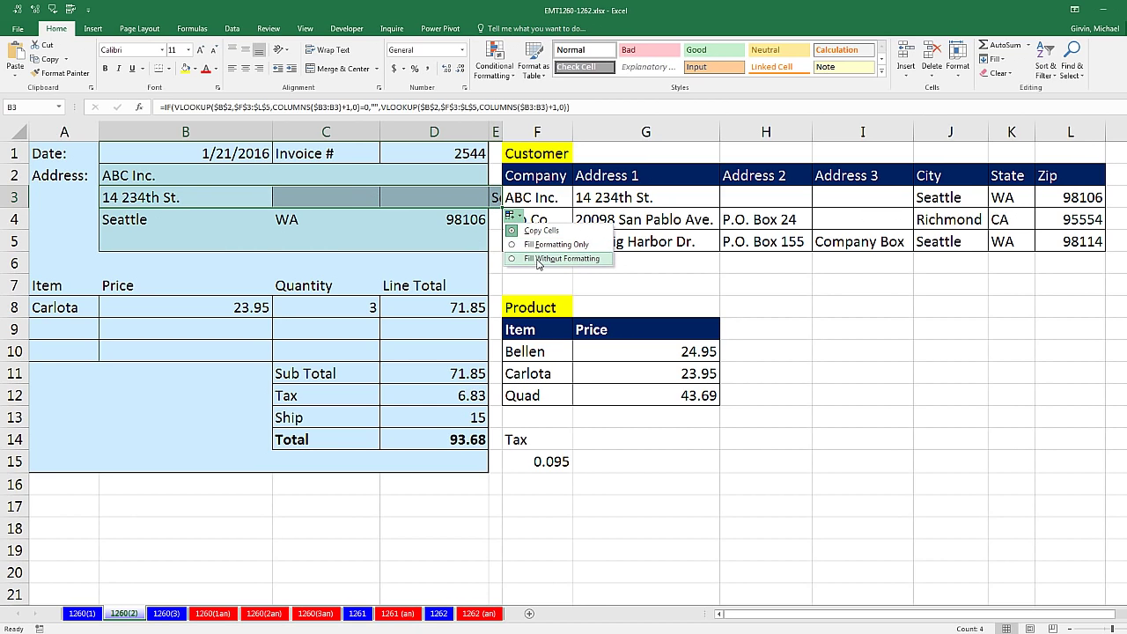
pyautogui.click(538, 259)
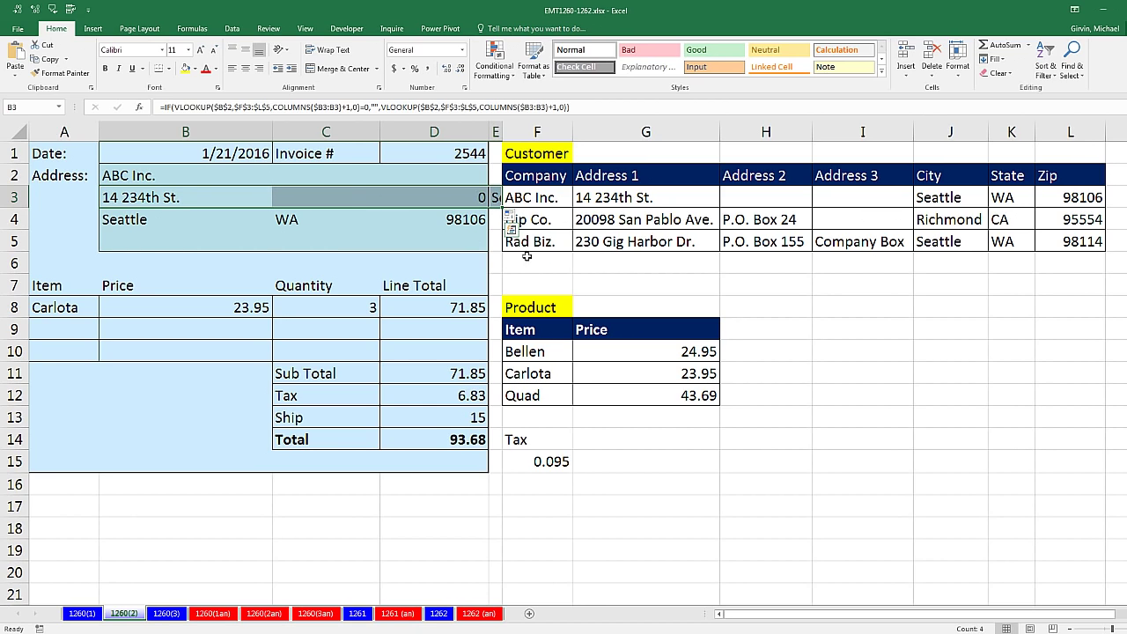
# Step: Test B2's customer dropdown with Rad Biz., then switch back to ABC Inc
pyautogui.click(164, 173)
pyautogui.click(277, 179)
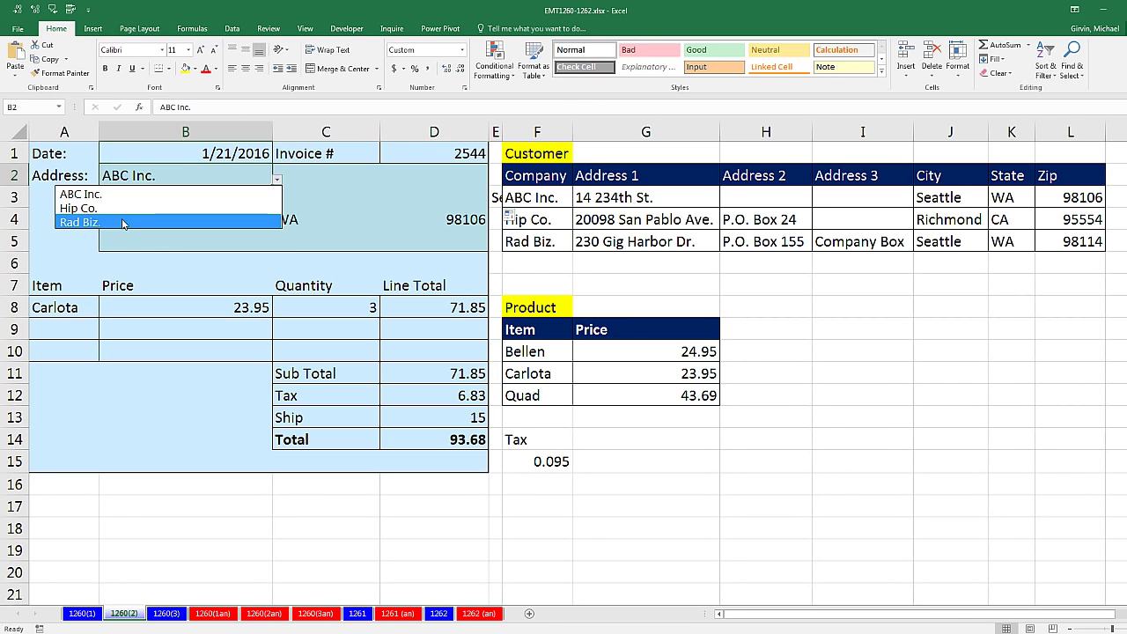
pyautogui.click(123, 223)
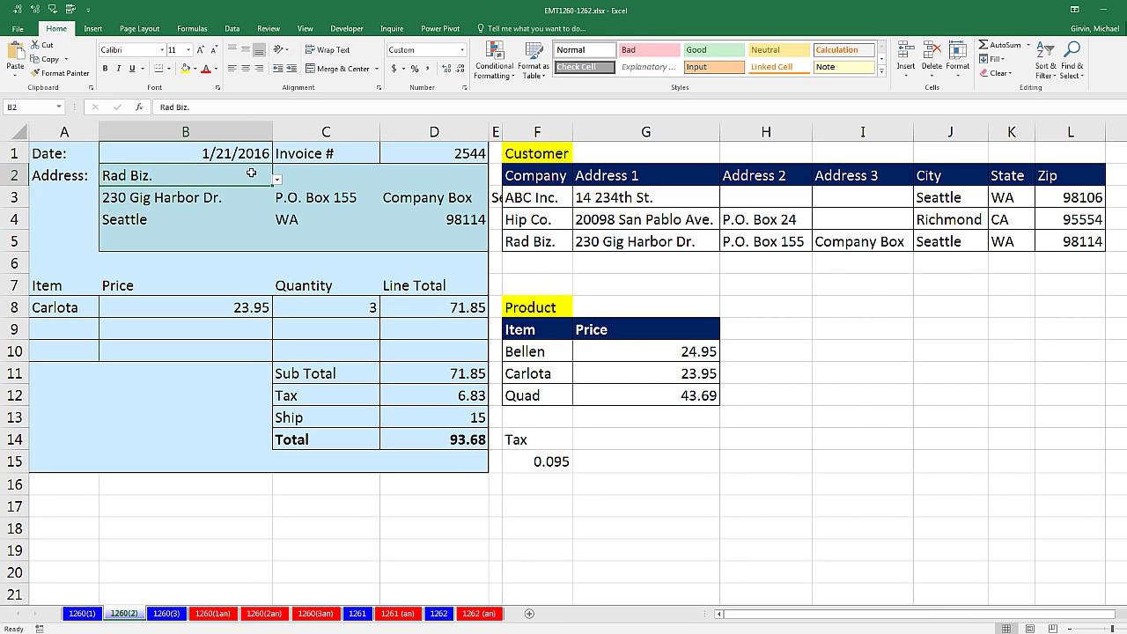
pyautogui.click(276, 180)
pyautogui.click(111, 195)
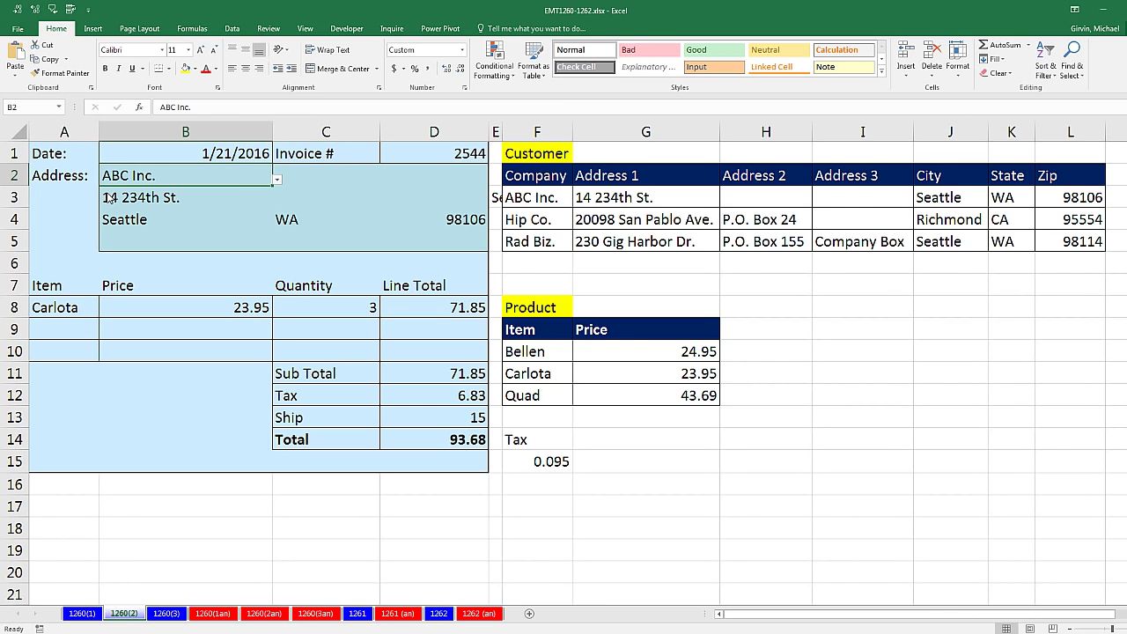
# Step: Clear the stray formula from E3 and recheck B3's blank-returning formula
pyautogui.click(495, 200)
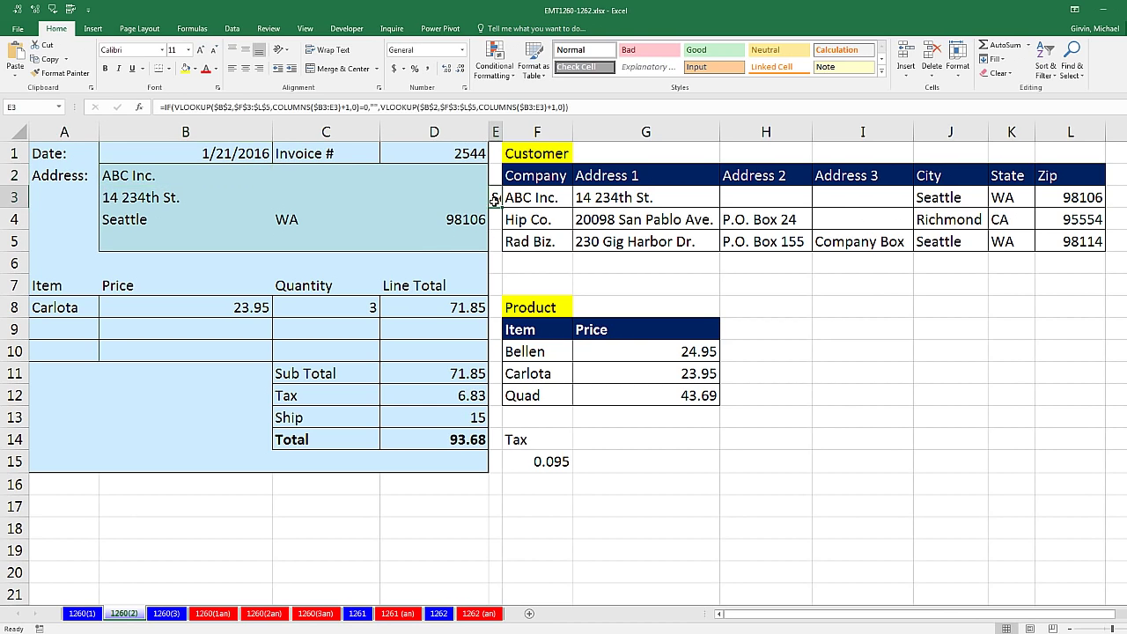
pyautogui.press('Delete')
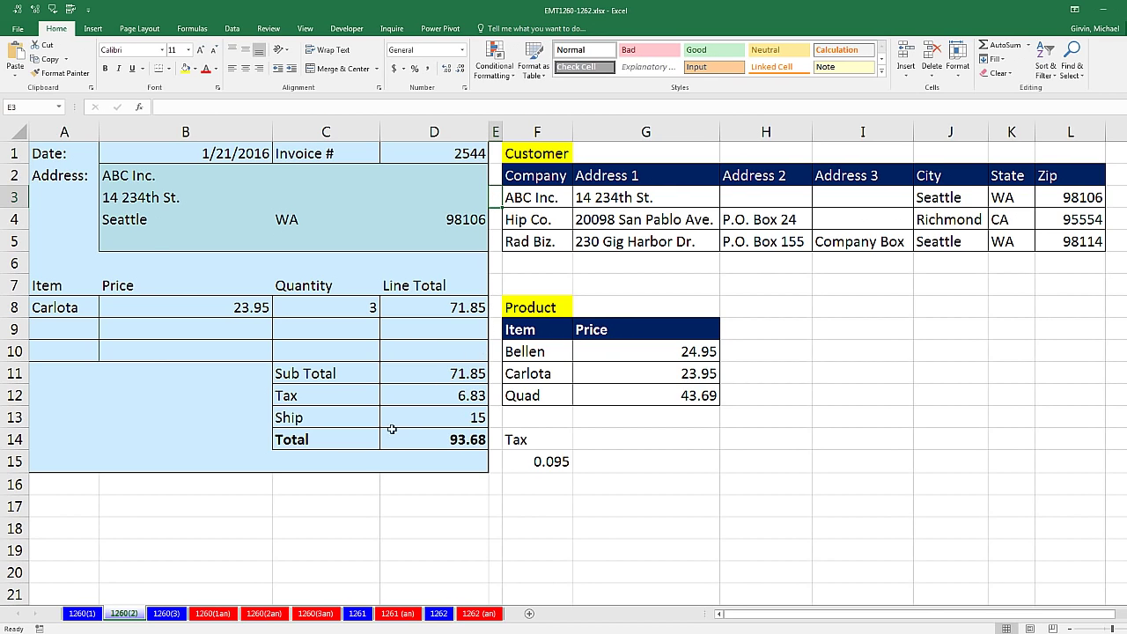
pyautogui.click(141, 203)
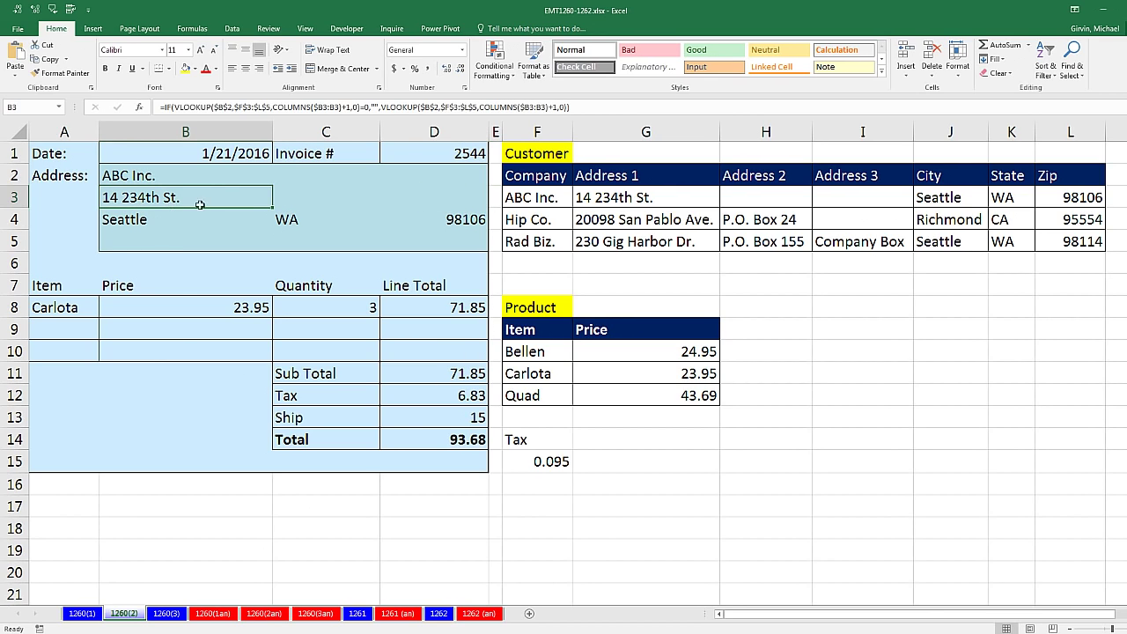
# Step: On sheet 1260(3), select the empty cells H3, I3 and I4, then the range H3:I5
pyautogui.click(167, 614)
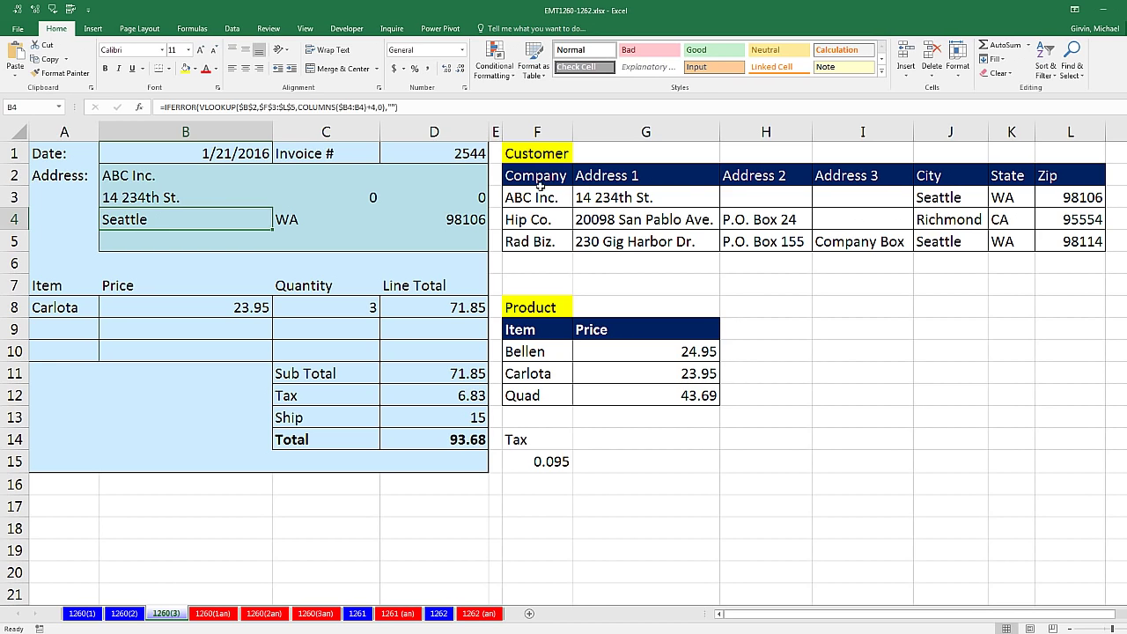
pyautogui.click(751, 204)
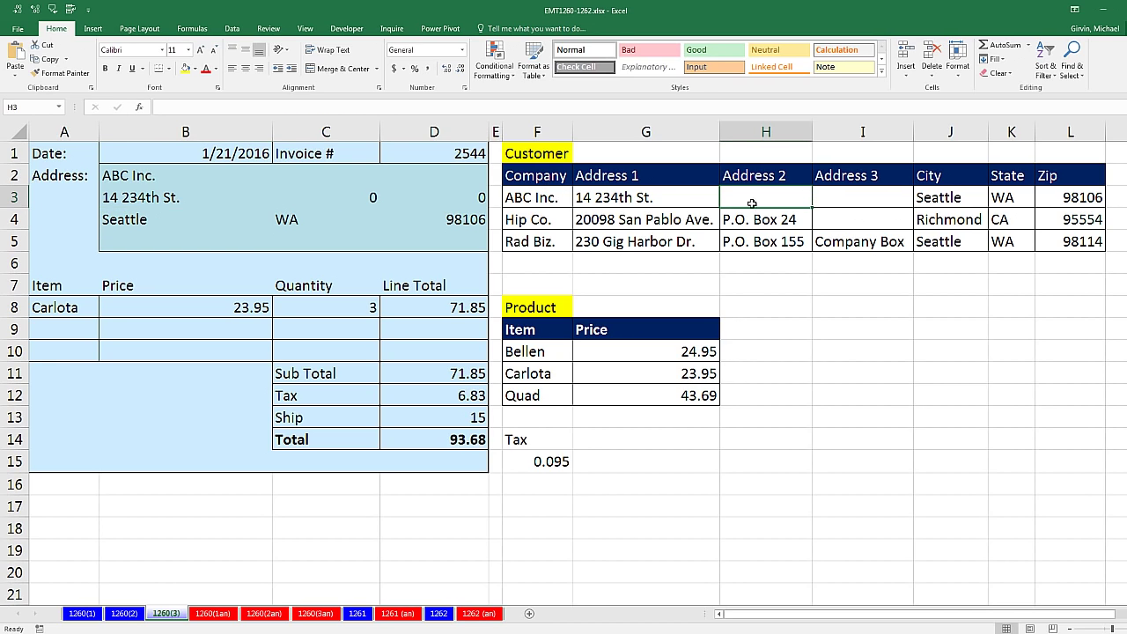
pyautogui.keyDown('ctrl'); pyautogui.click(840, 193); pyautogui.keyUp('ctrl')
pyautogui.keyDown('ctrl'); pyautogui.click(840, 215); pyautogui.keyUp('ctrl')
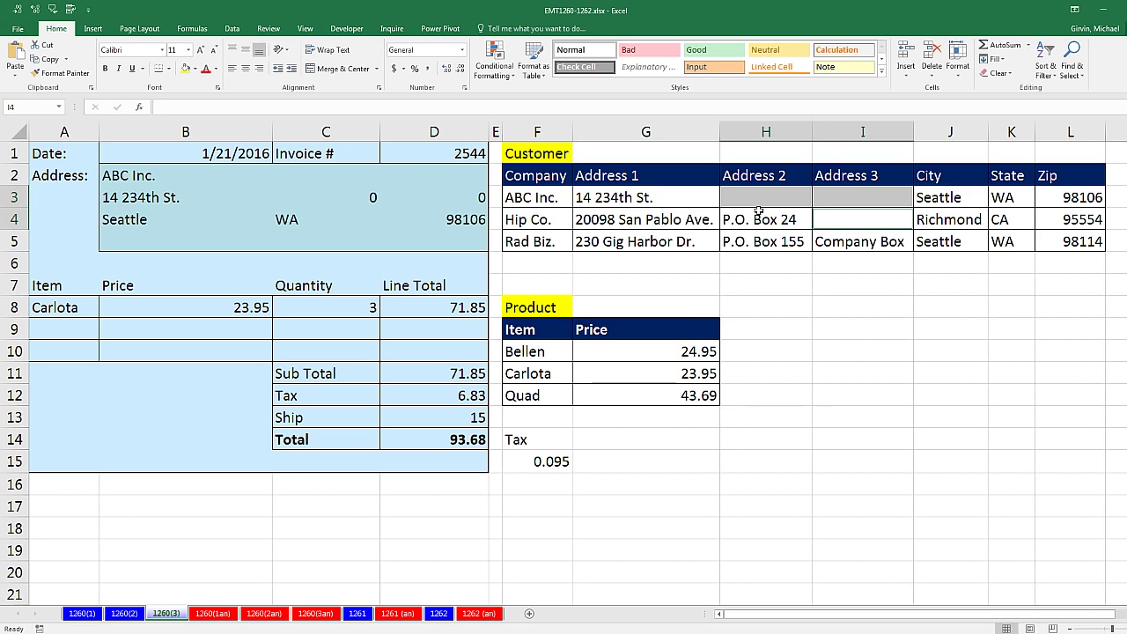
pyautogui.moveTo(751, 199); pyautogui.dragTo(851, 246)
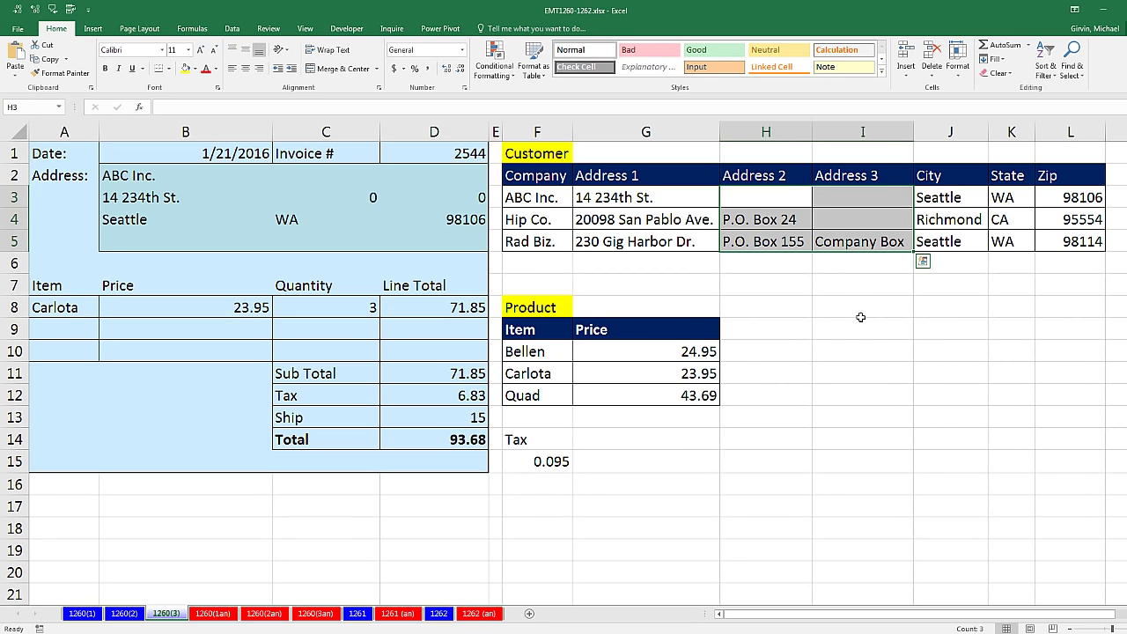
# Step: Use Go To Special > Blanks to fill empty cells H3, I3 and I4 with =""
pyautogui.press('F5')
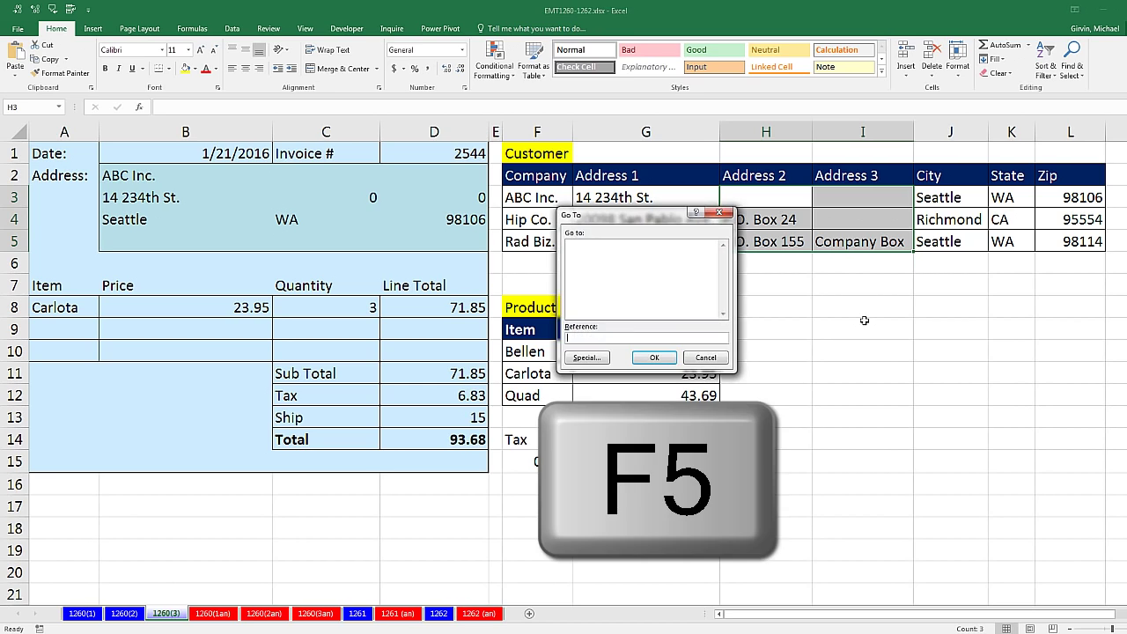
pyautogui.click(598, 360)
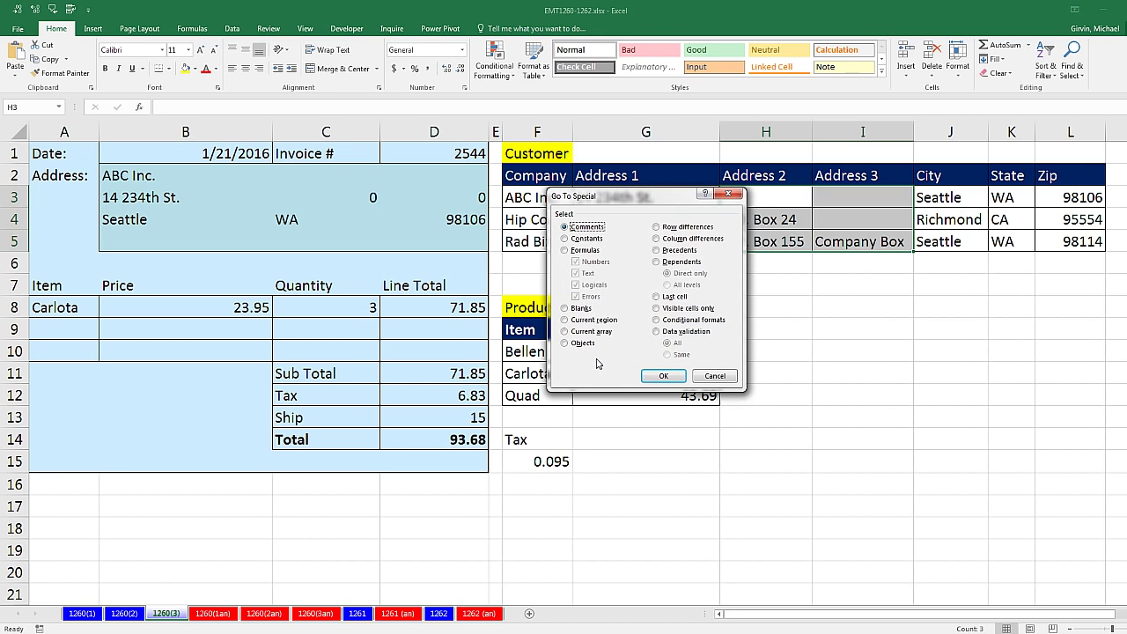
pyautogui.click(566, 308)
pyautogui.click(656, 375)
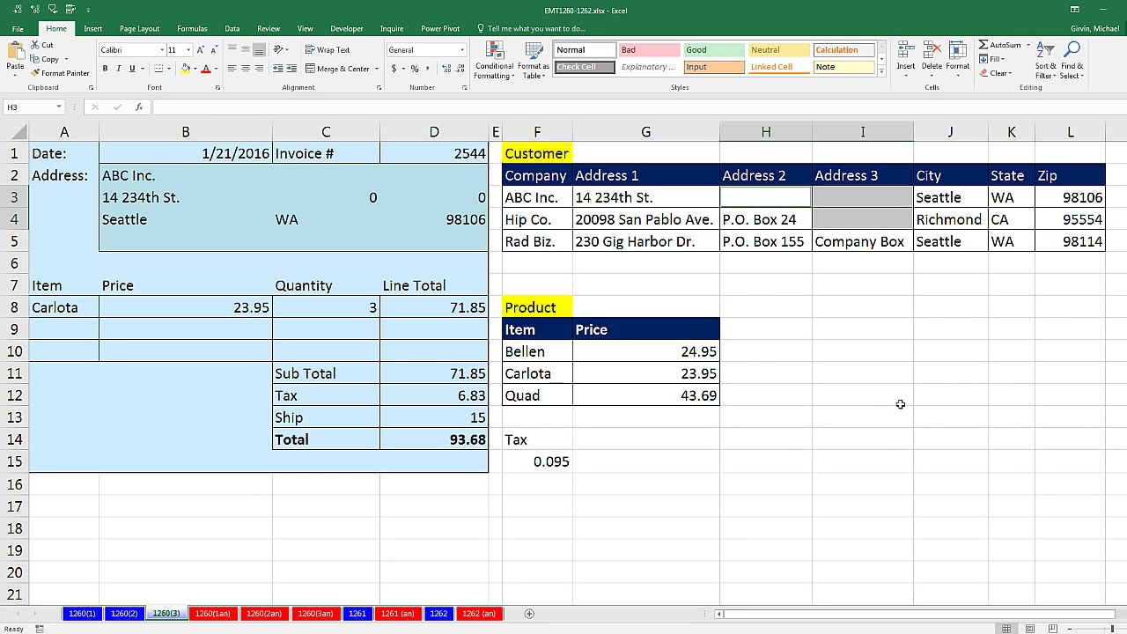
pyautogui.write('="')
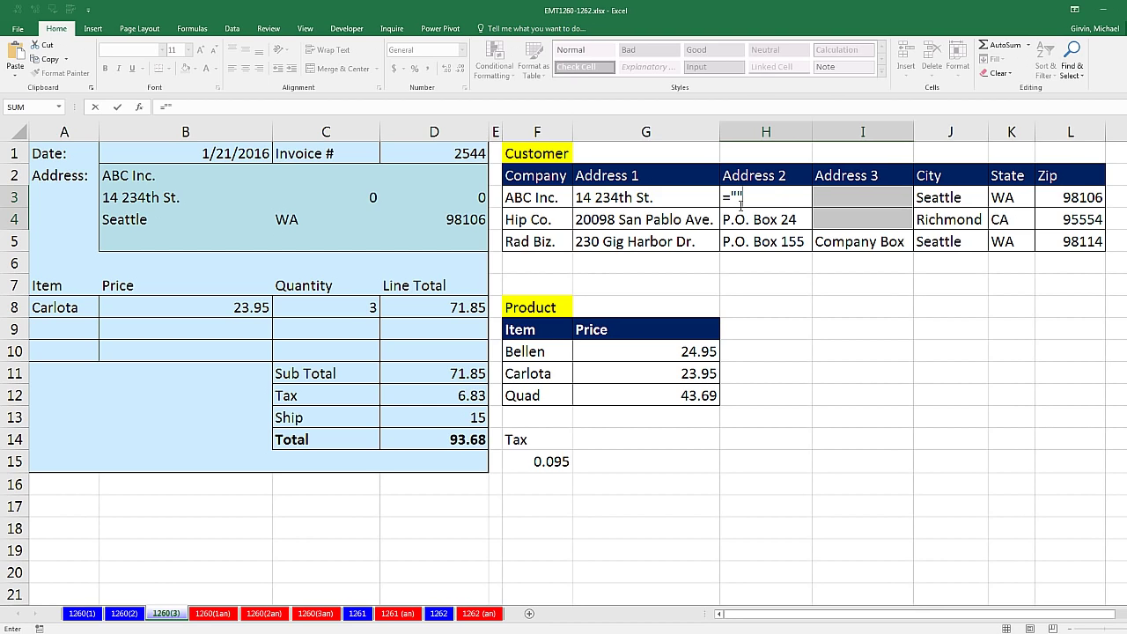
pyautogui.hotkey('ctrl', 'Return')
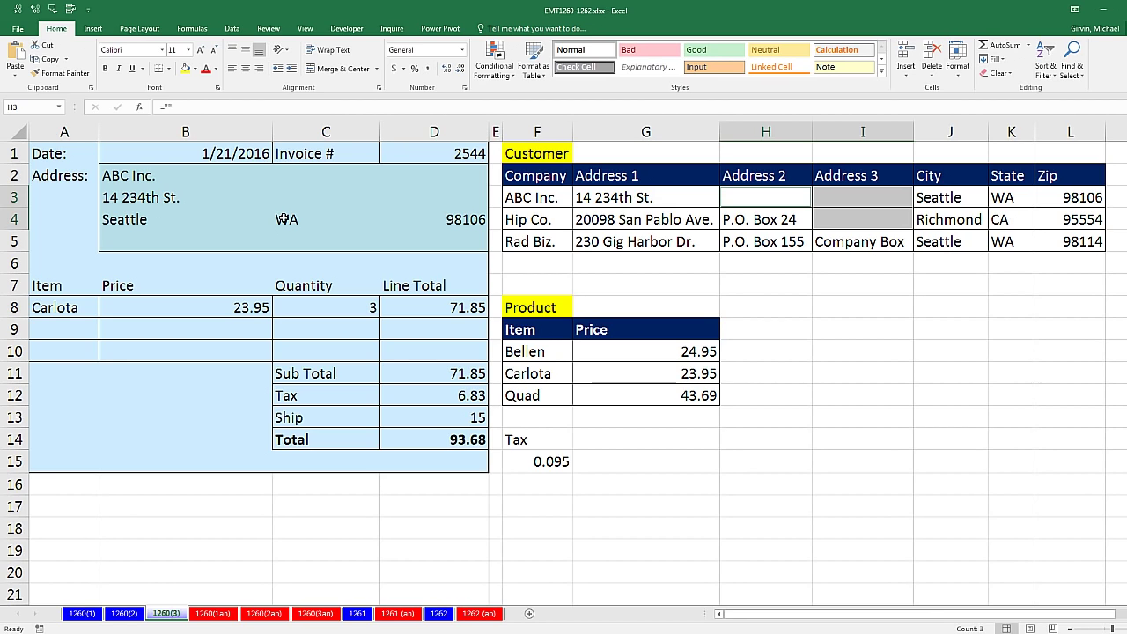
# Step: Review the VLOOKUP in B3 and ="" in H3, then sheet 1260(2)'s IF formula in B3
pyautogui.doubleClick(184, 199)
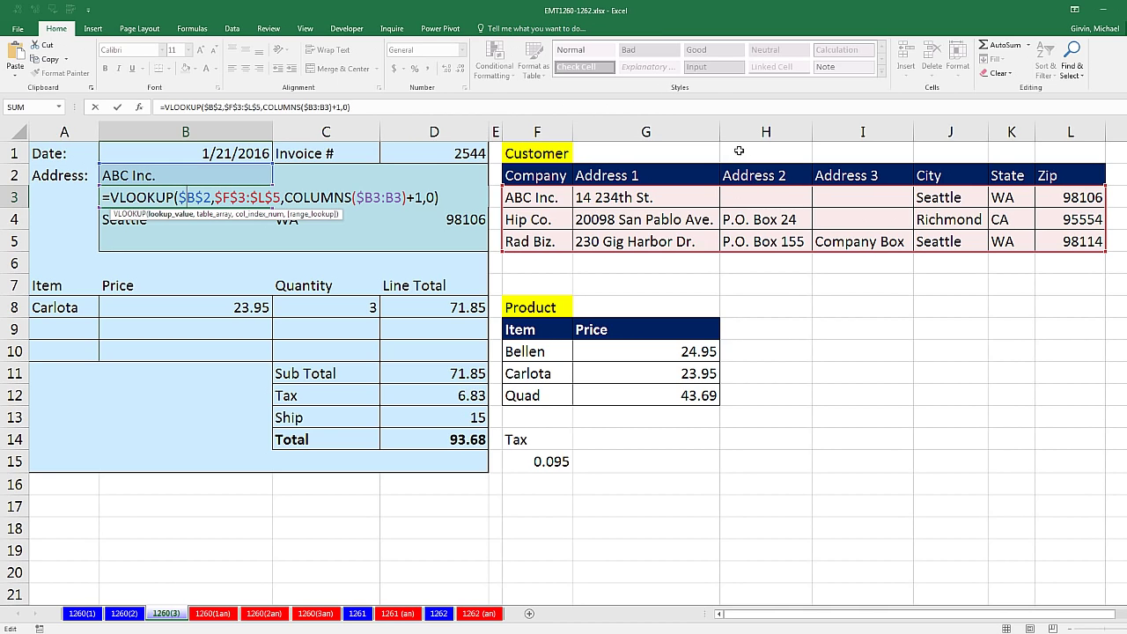
pyautogui.press('Escape')
pyautogui.click(744, 197)
pyautogui.write('=""')
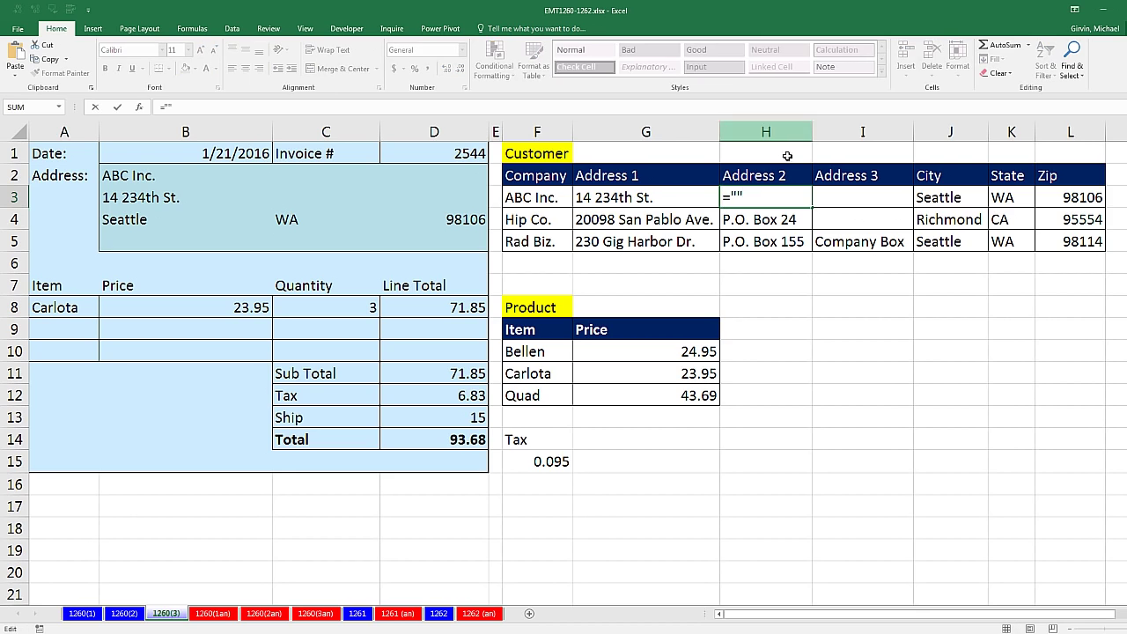
pyautogui.press('Escape')
pyautogui.click(124, 613)
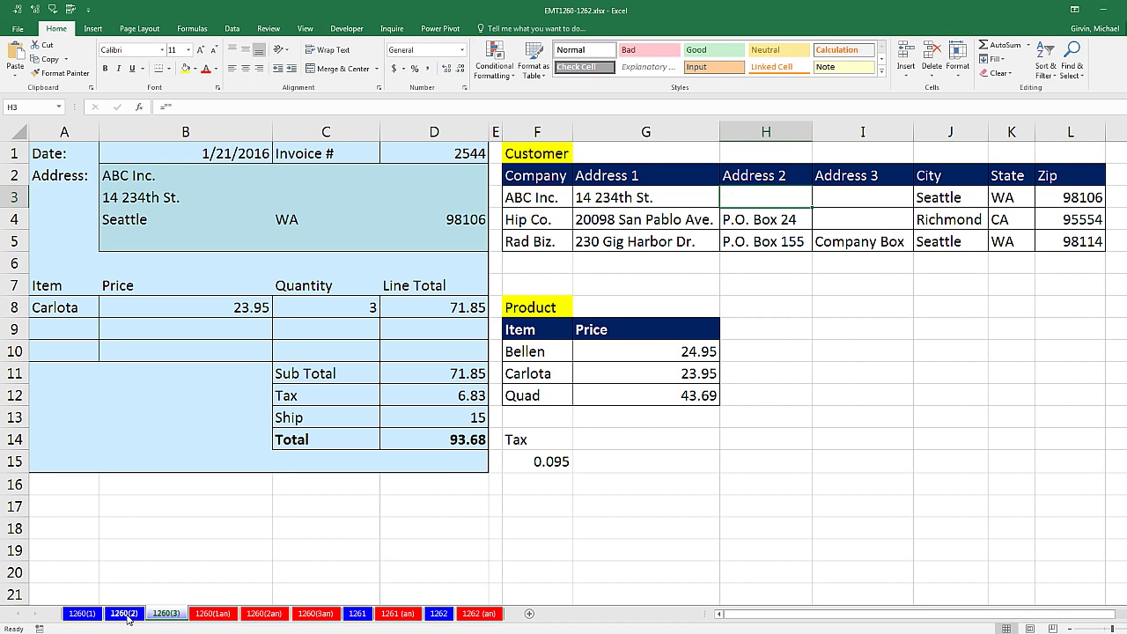
pyautogui.doubleClick(190, 201)
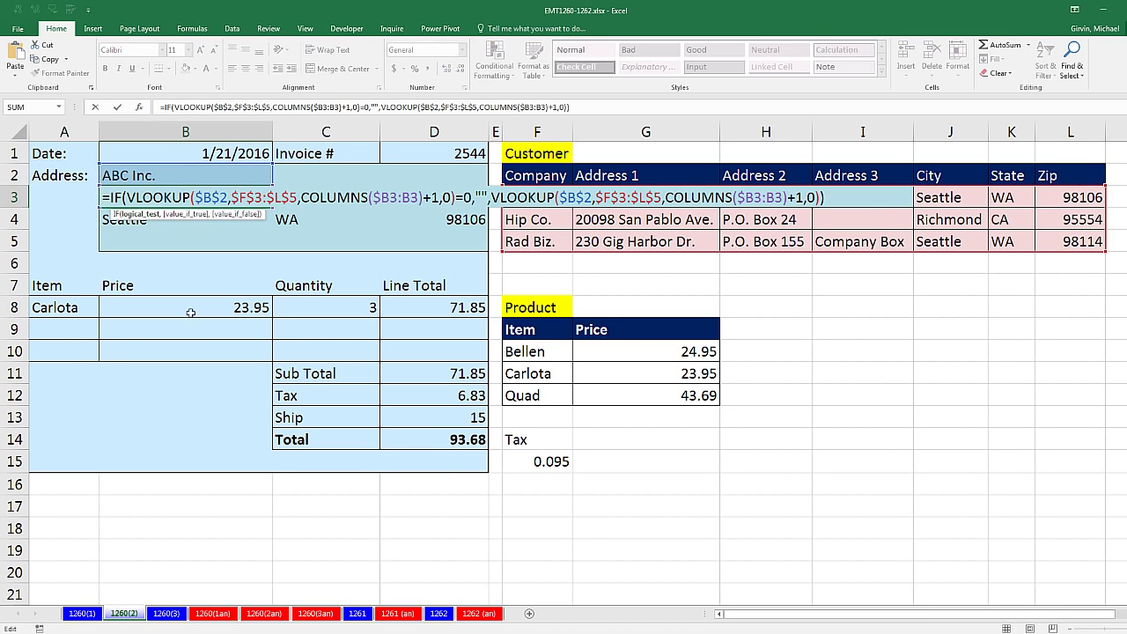
pyautogui.press('Escape')
# Step: On sheet 1260(1), choose ABC Inc. as the invoice customer and select B3:D3
pyautogui.click(88, 616)
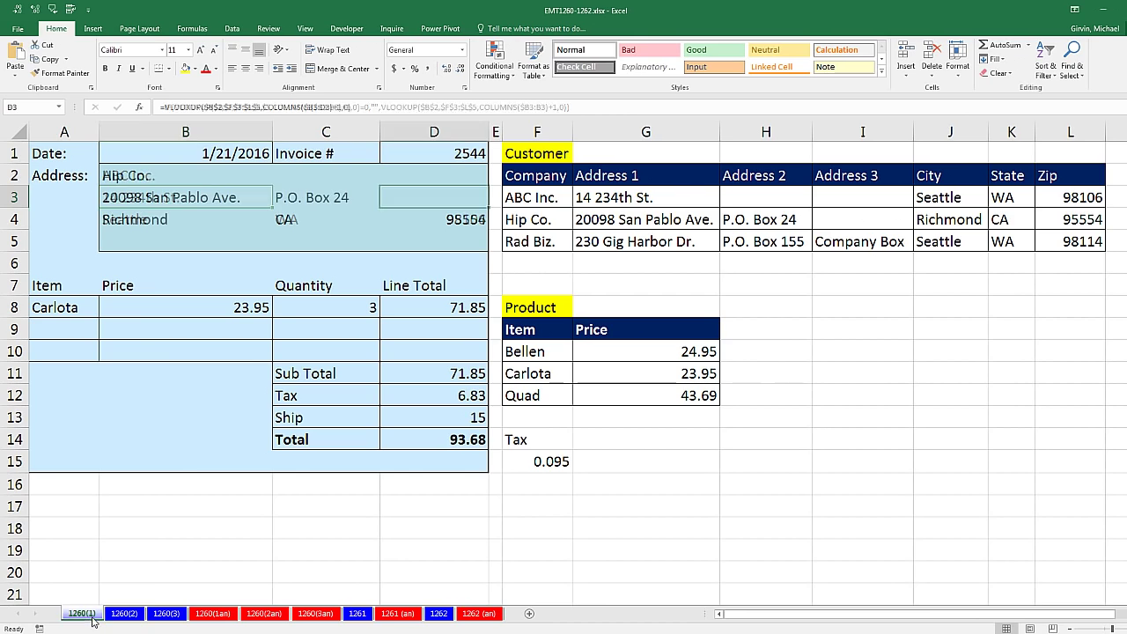
pyautogui.click(143, 182)
pyautogui.click(276, 179)
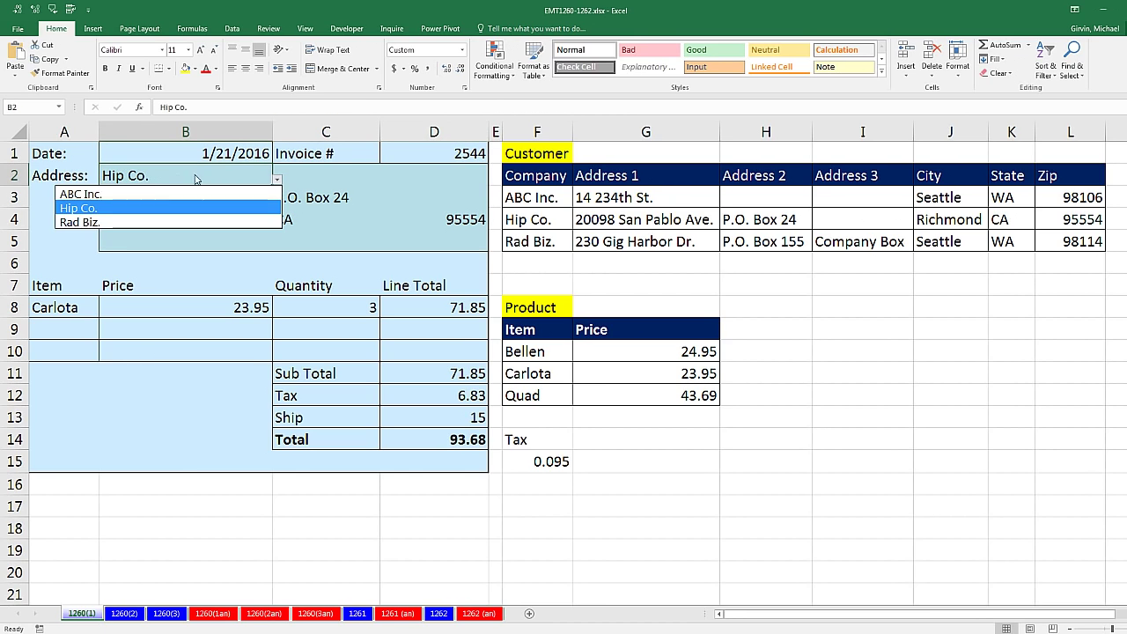
pyautogui.click(124, 195)
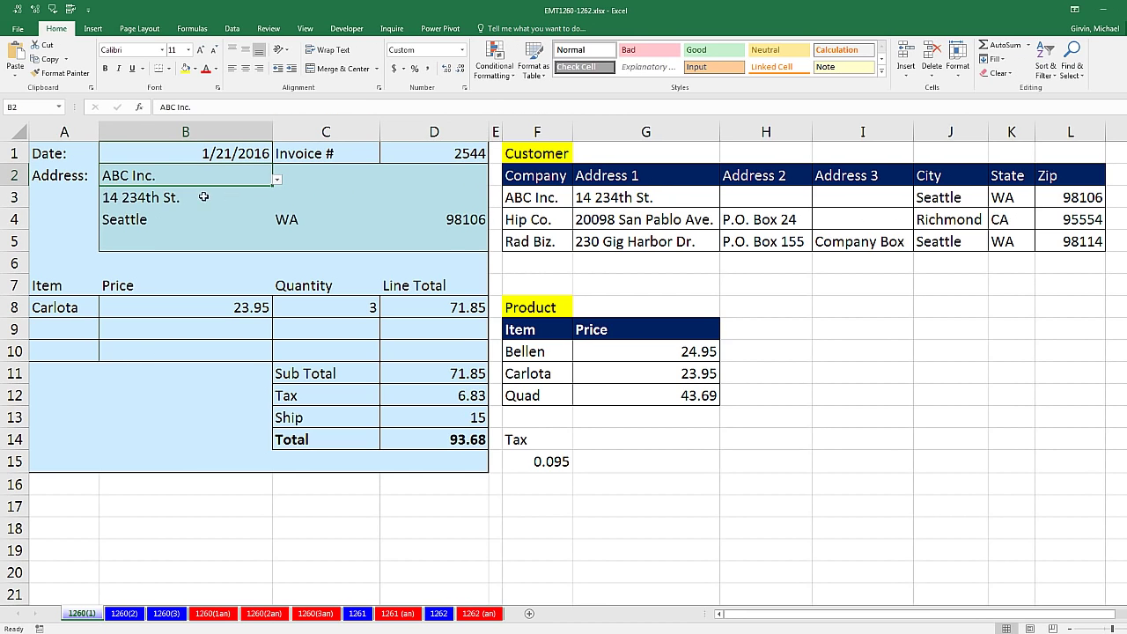
pyautogui.moveTo(195, 199); pyautogui.dragTo(458, 202)
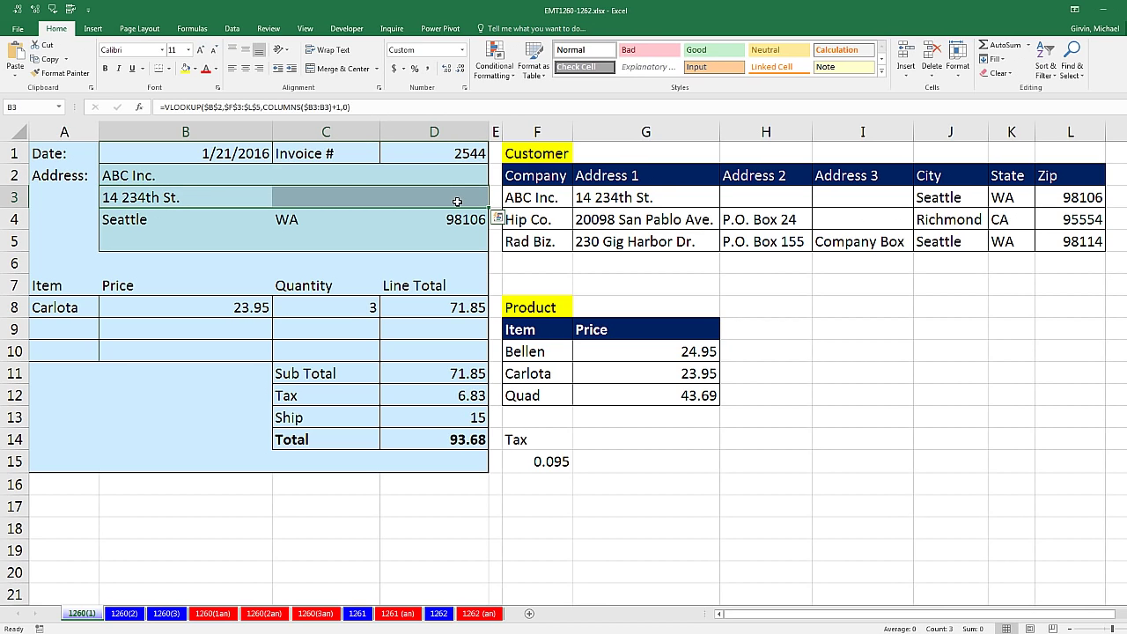